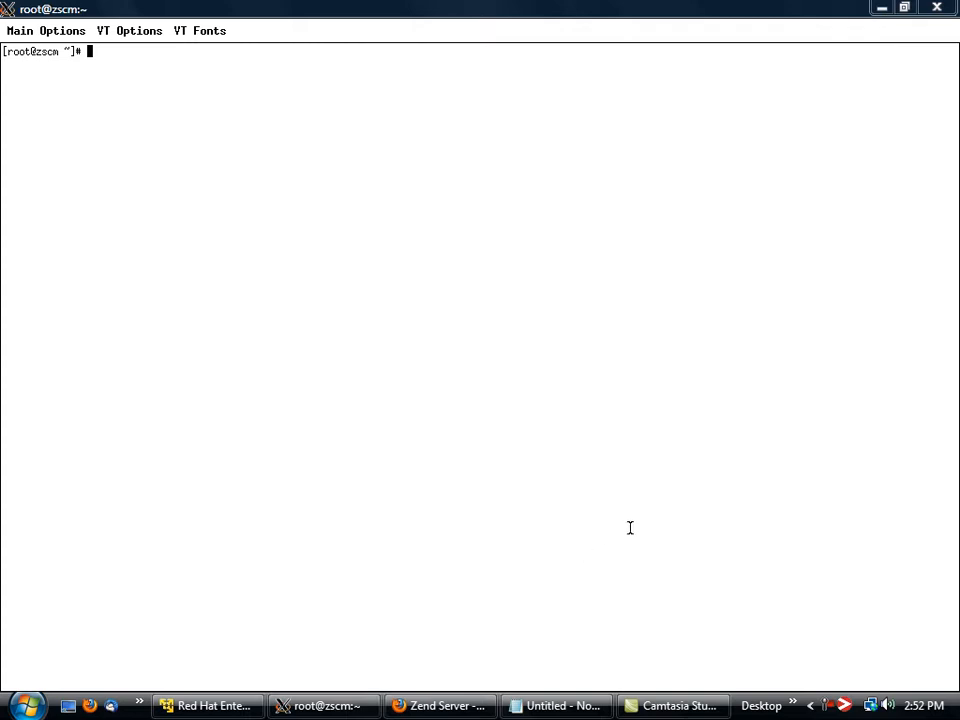
List the Xen virtual machines with xm list in the root@zscm terminal and check the xen1 and xen2 entries.
click(210, 706)
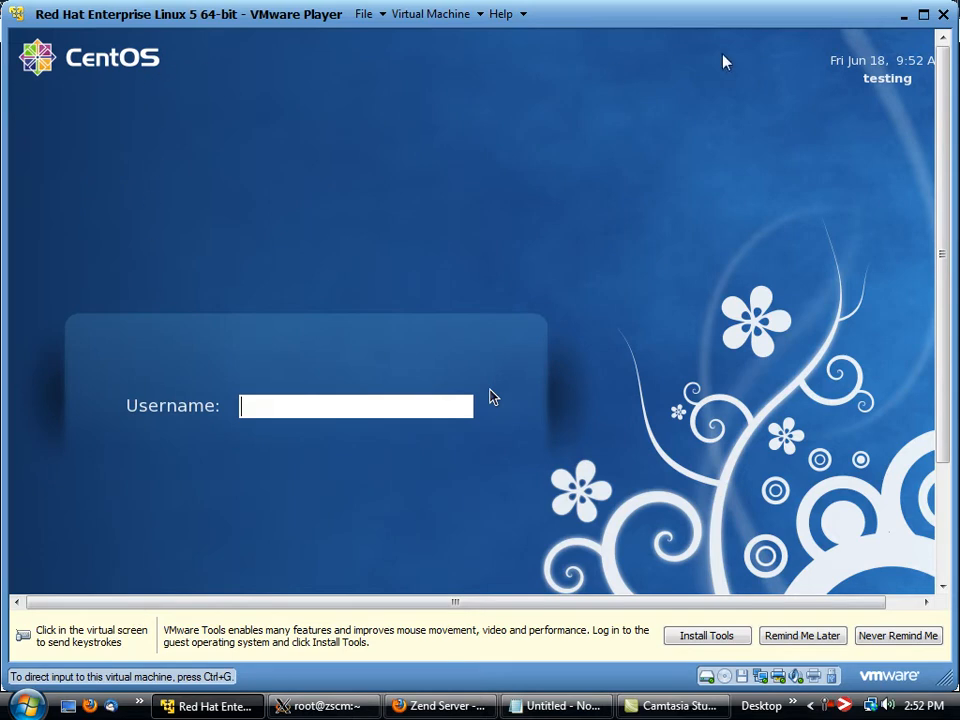
key(alt+Tab)
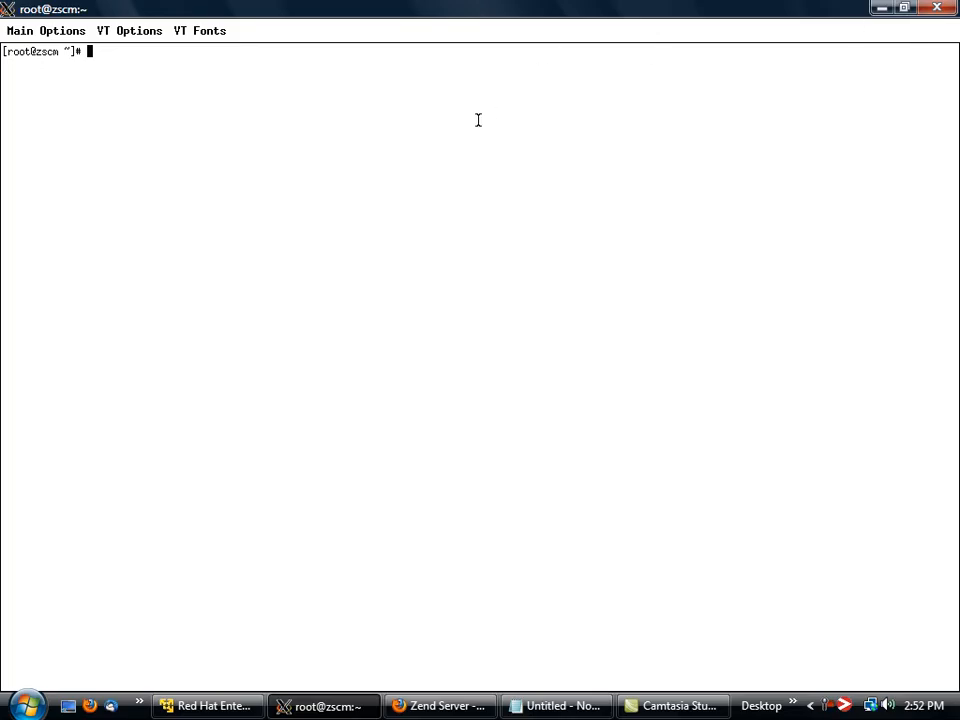
text(xm list)
key(Return)
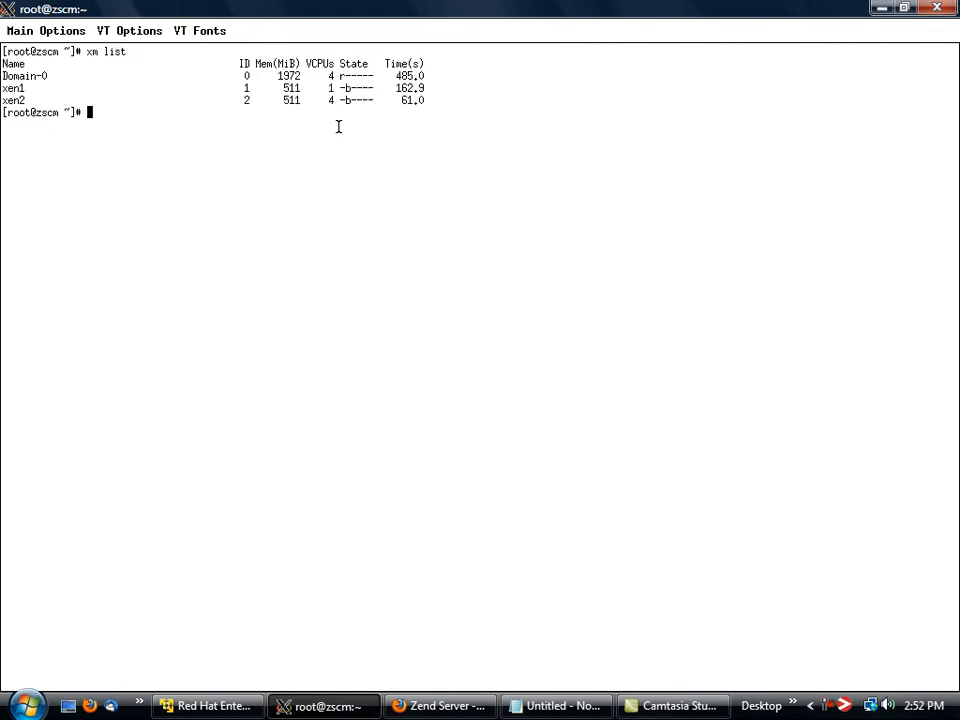
double_click(14, 88)
double_click(14, 100)
click(115, 111)
Switch to Firefox and log in to the Zend Server console on xen1.local with the account password.
click(437, 706)
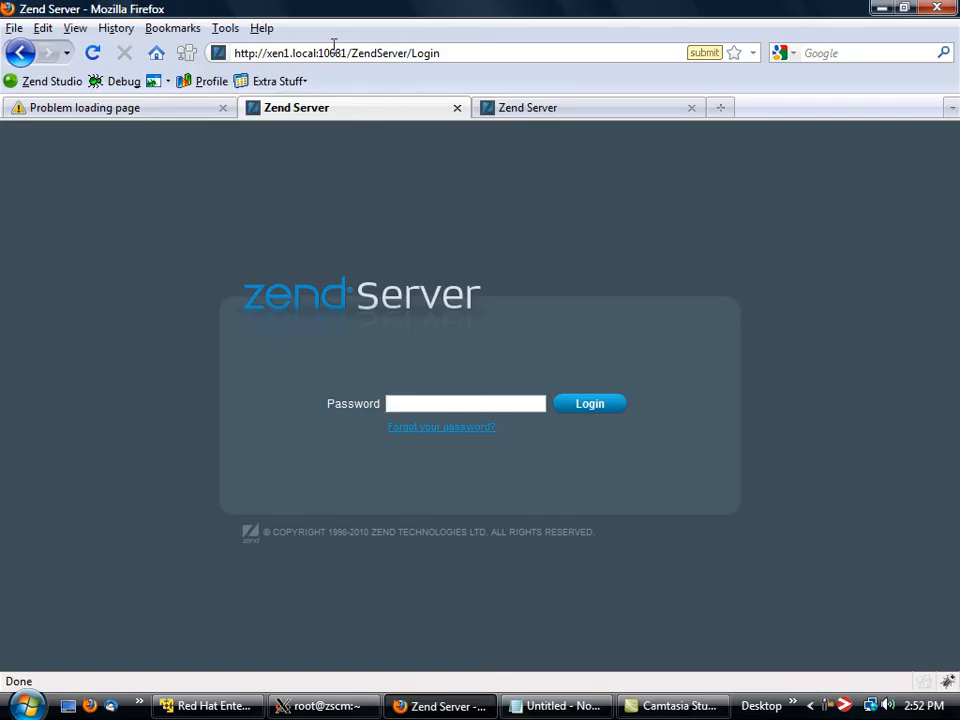
click(459, 404)
text(•••••)
key(BackSpace)
key(BackSpace)
key(BackSpace)
key(BackSpace)
key(BackSpace)
text(•••••••)
key(Return)
Log in to the Zend Server console on xen2.local with the account password.
click(568, 113)
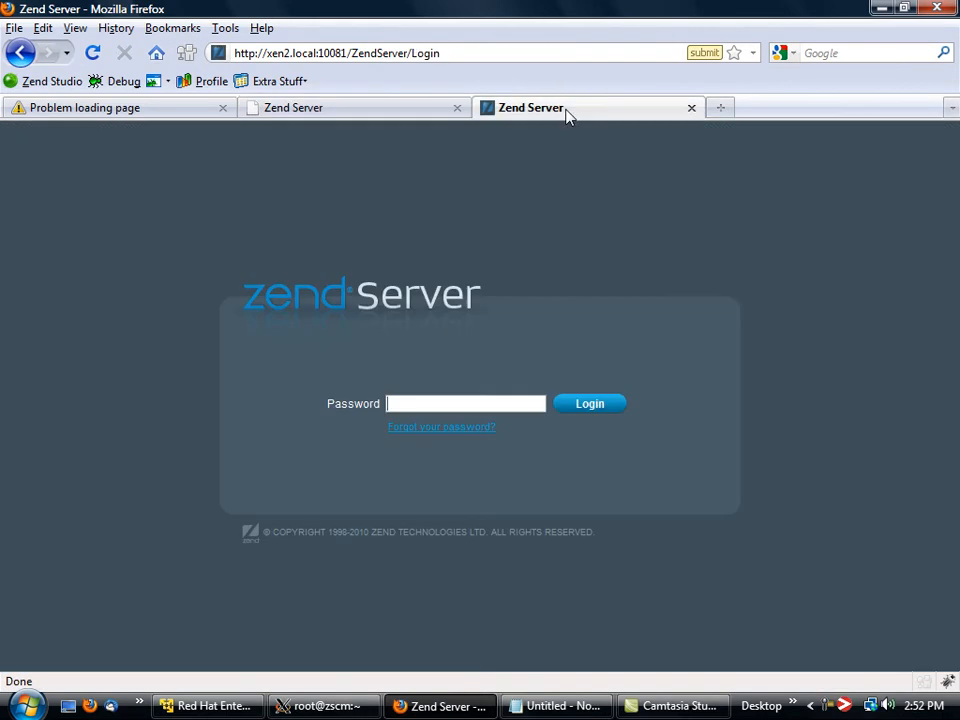
text(•••••••••)
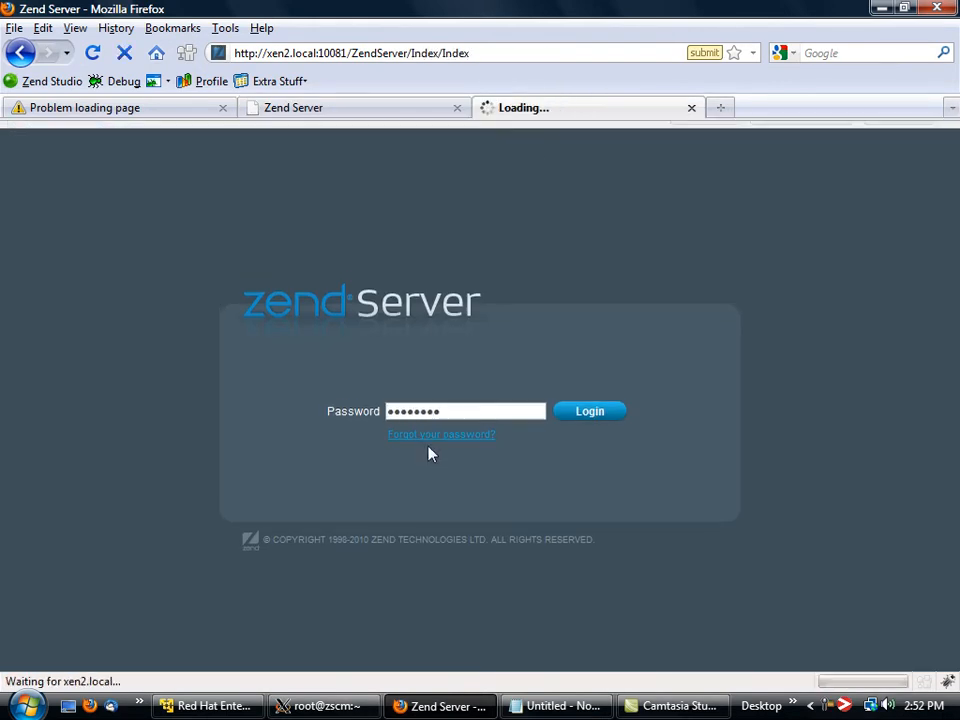
key(Return)
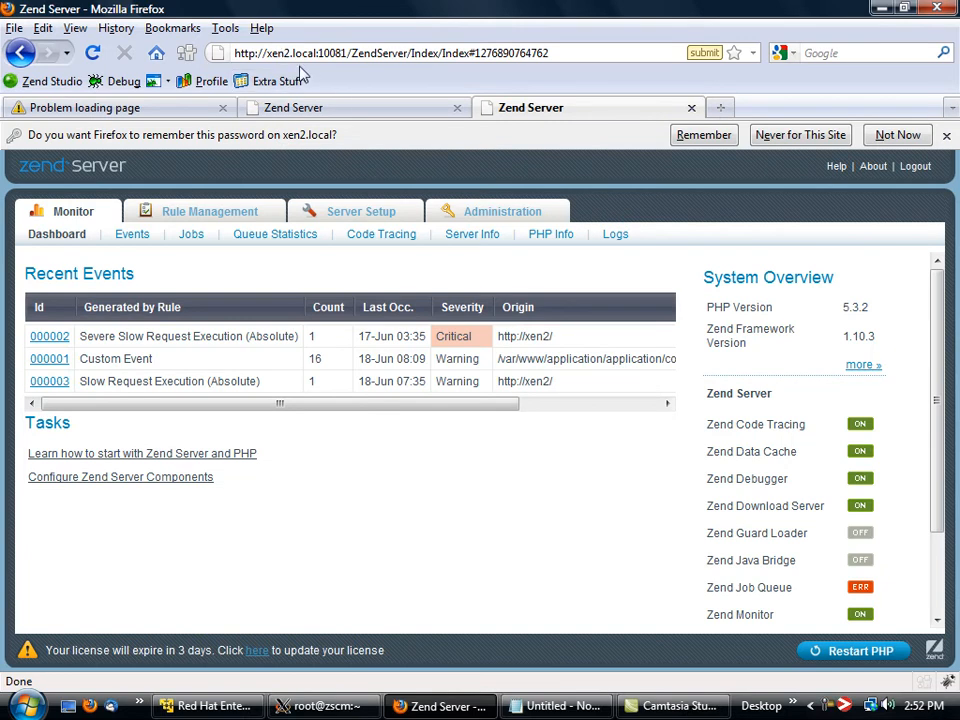
Check the host names in the addresses of the two open Zend Server consoles.
double_click(276, 53)
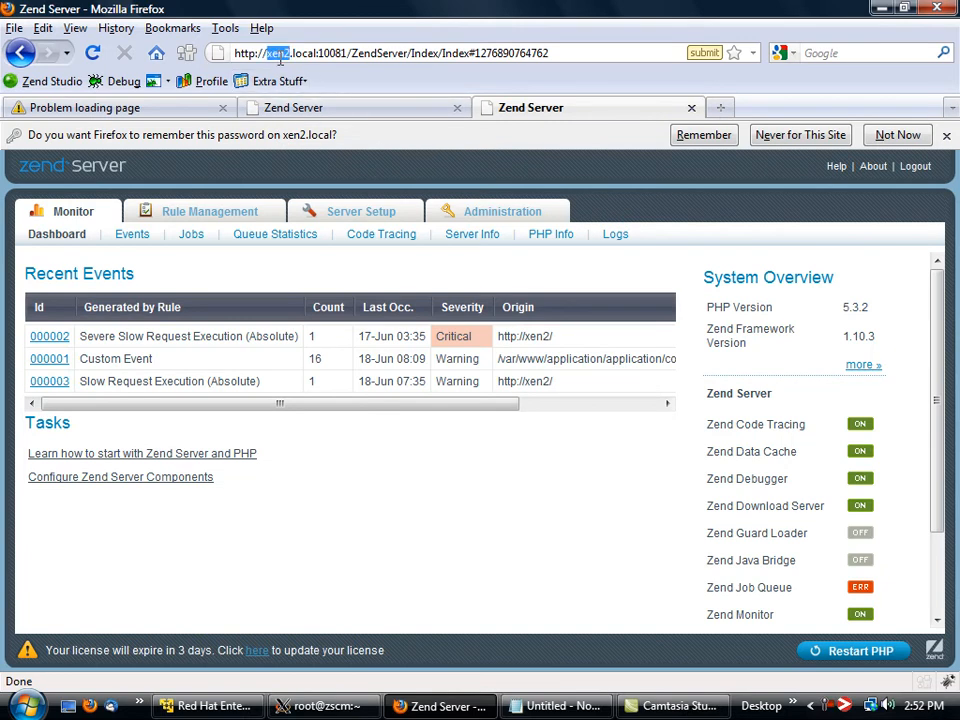
click(315, 108)
double_click(275, 53)
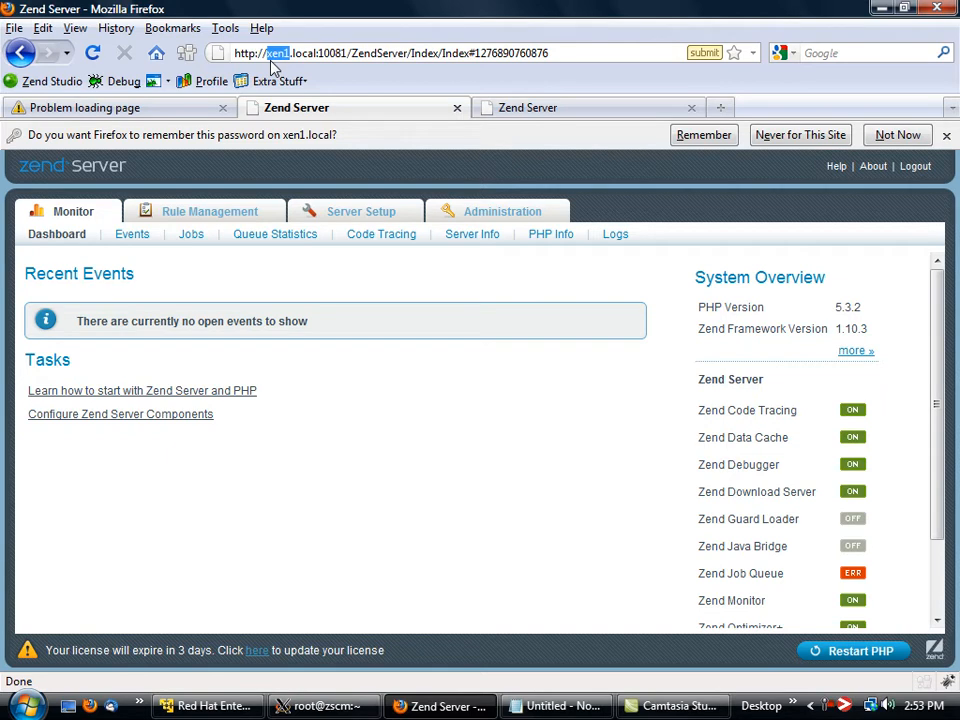
click(562, 51)
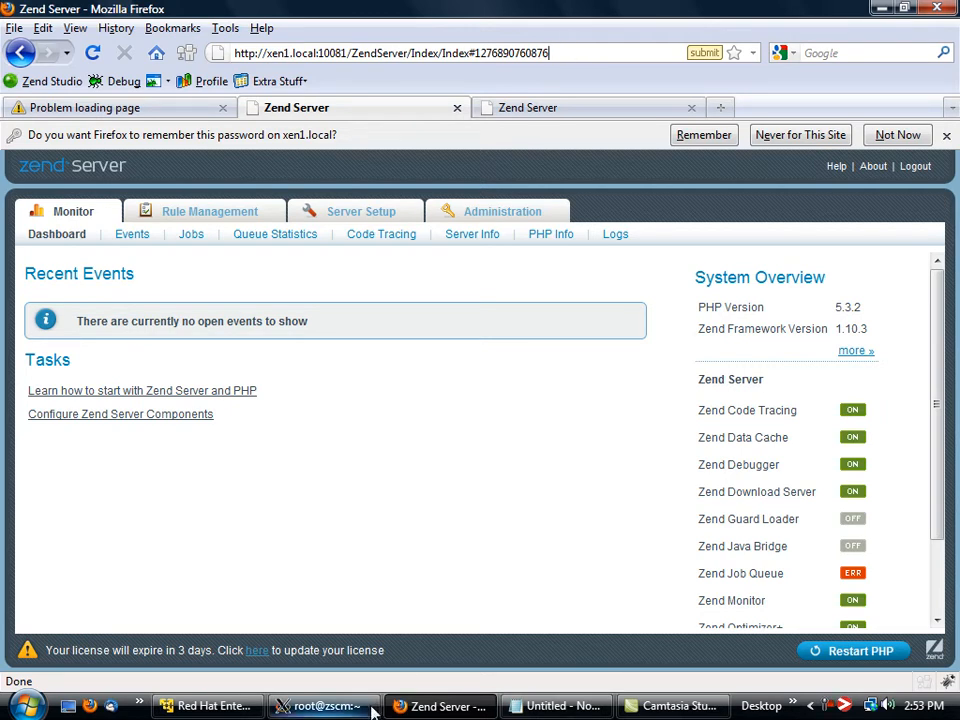
In the root@zscm terminal, install the zend-server-cluster-manager package with yum and approve the transaction.
mouse_move(352, 707)
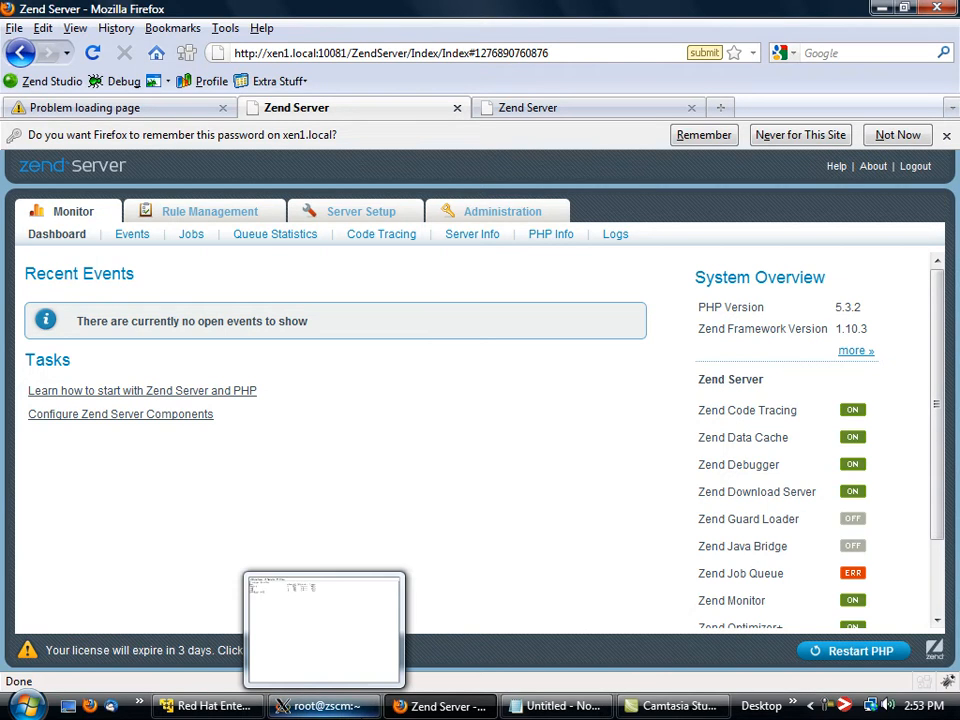
click(340, 706)
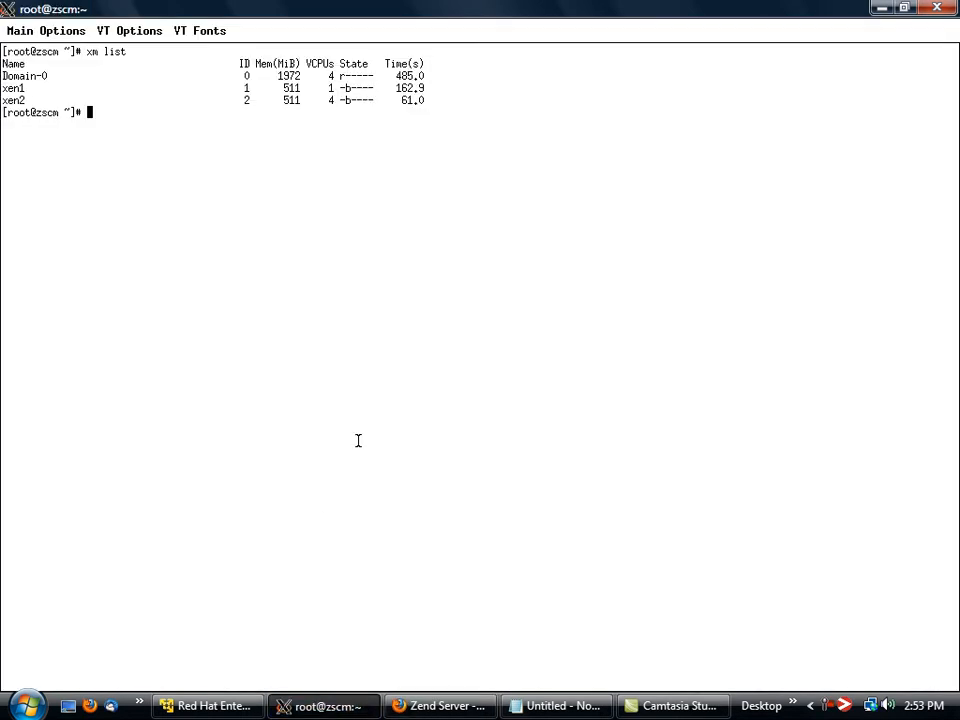
text(yum install zend-server-clust)
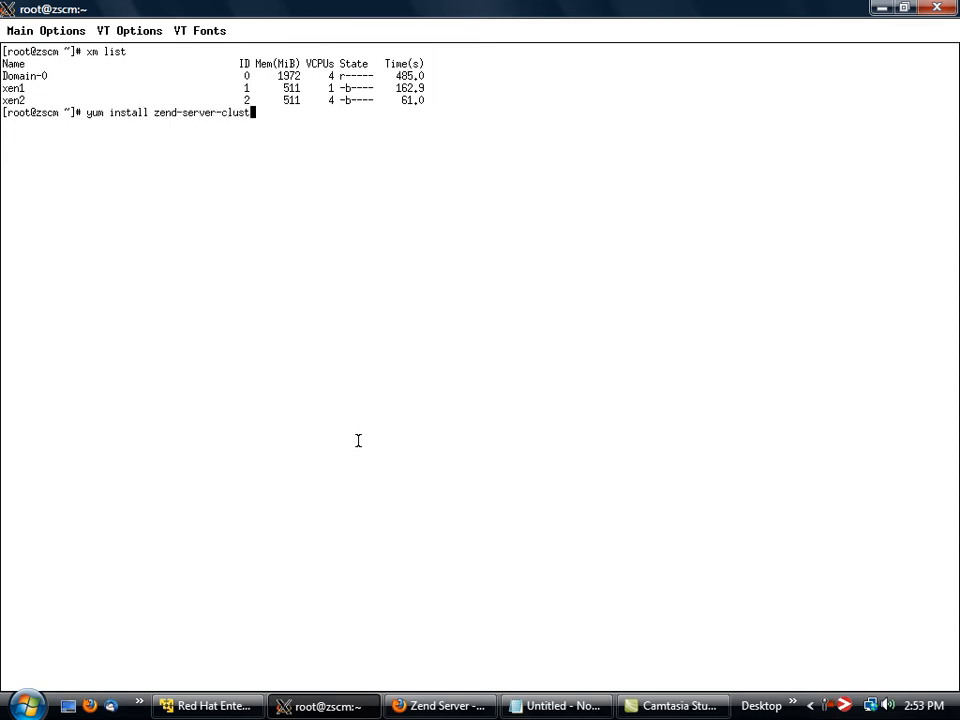
text(er-manager)
key(Return)
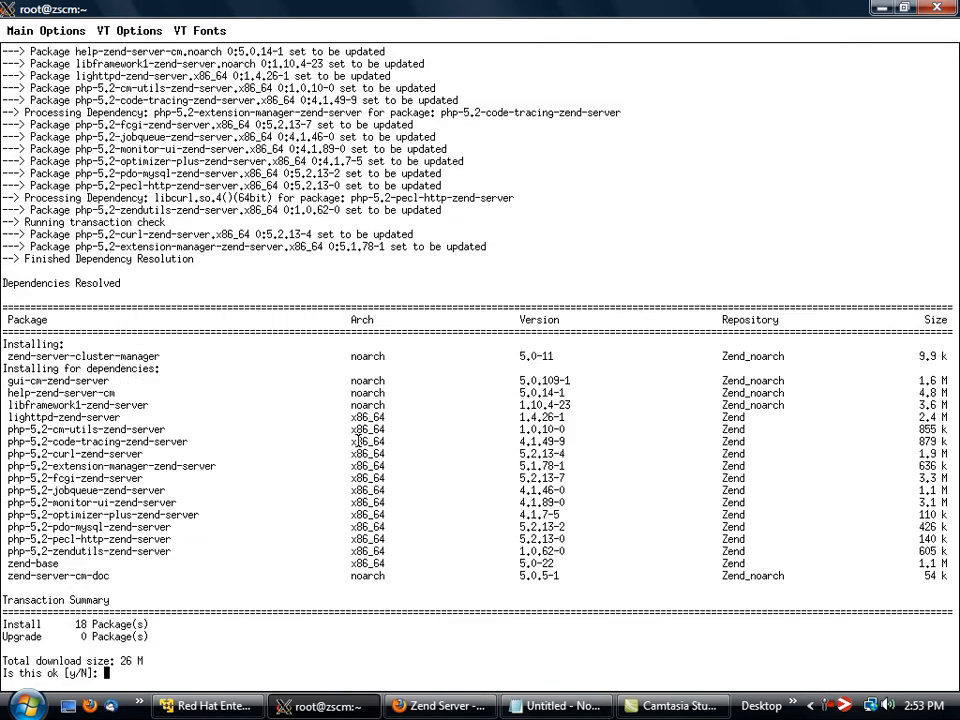
text(y)
key(Return)
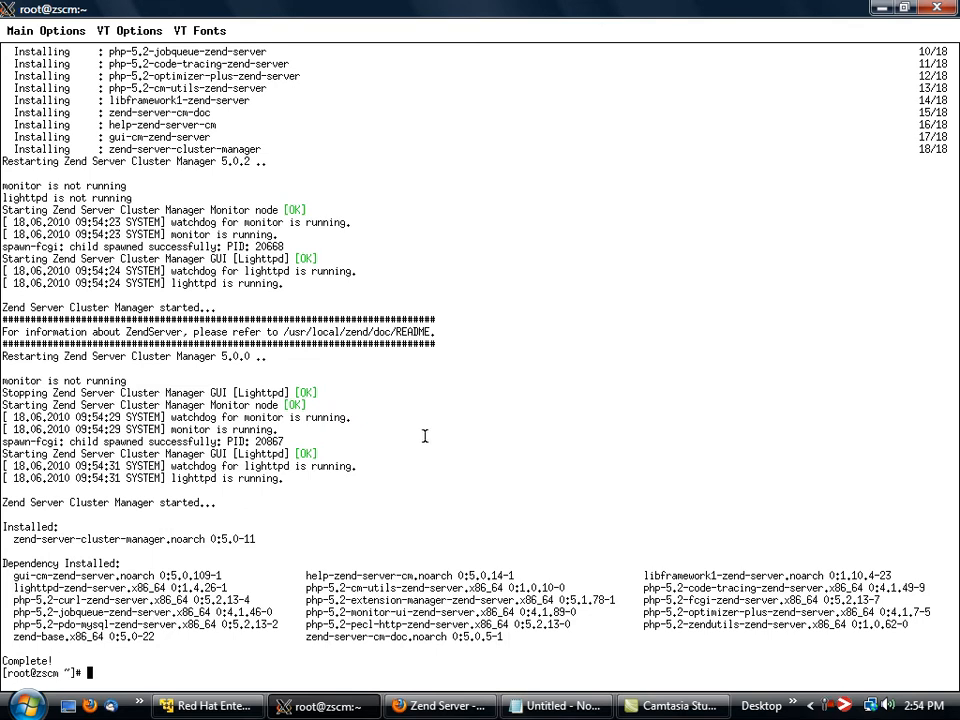
click(418, 714)
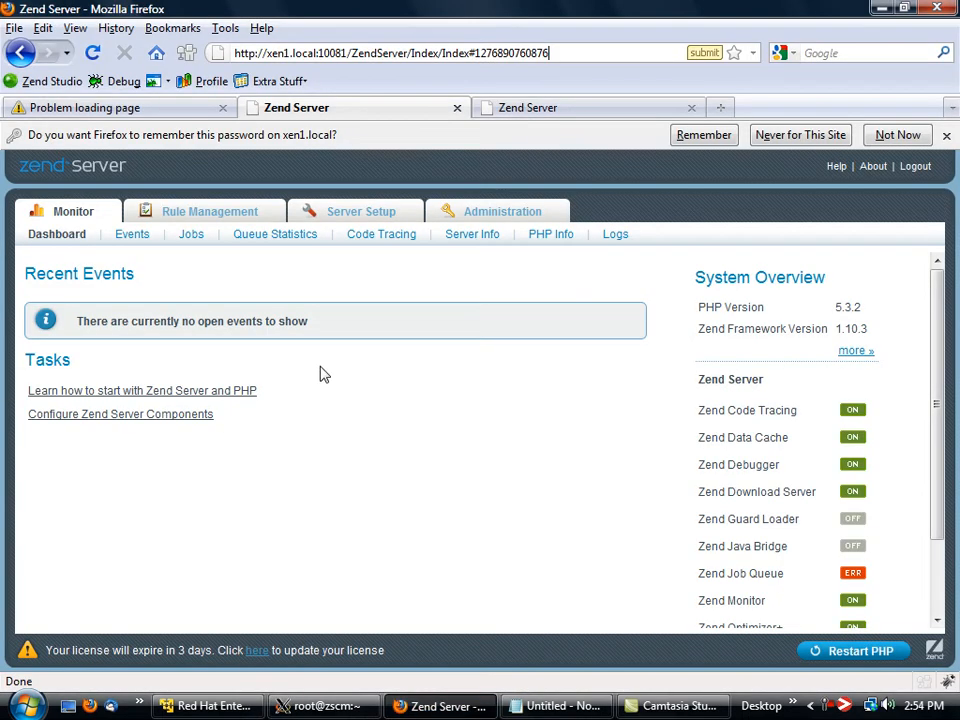
click(139, 113)
click(355, 55)
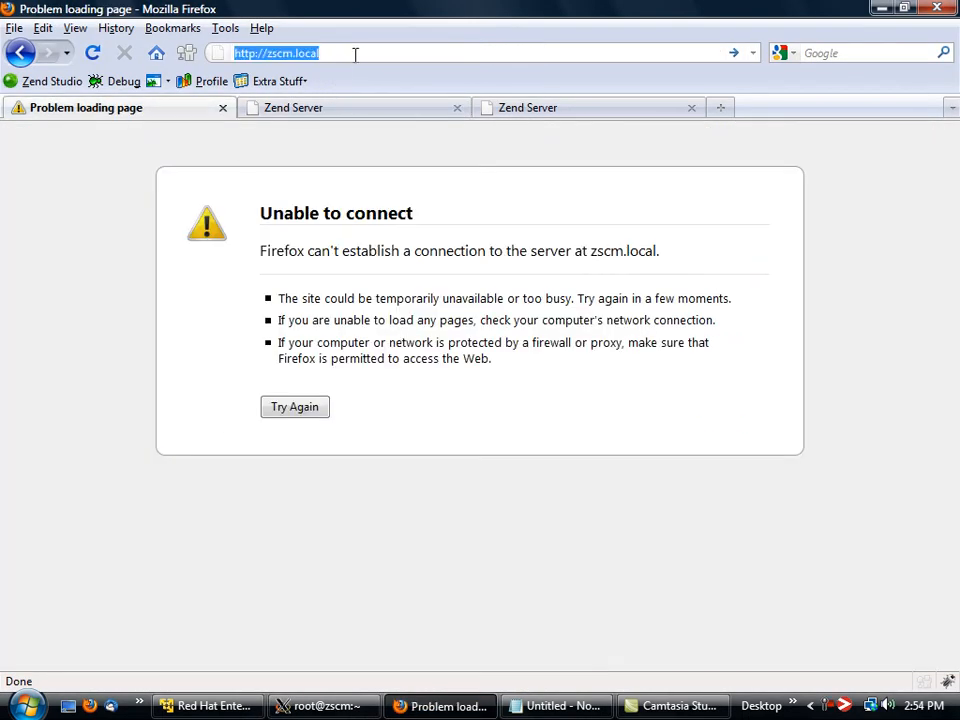
key(End)
text(:10081)
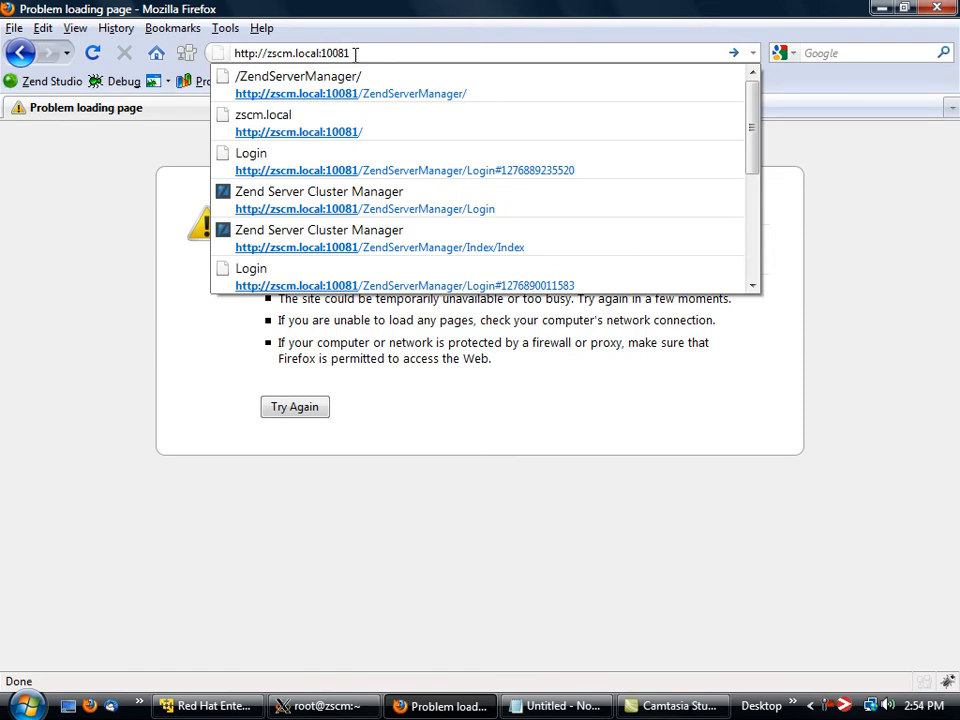
key(Return)
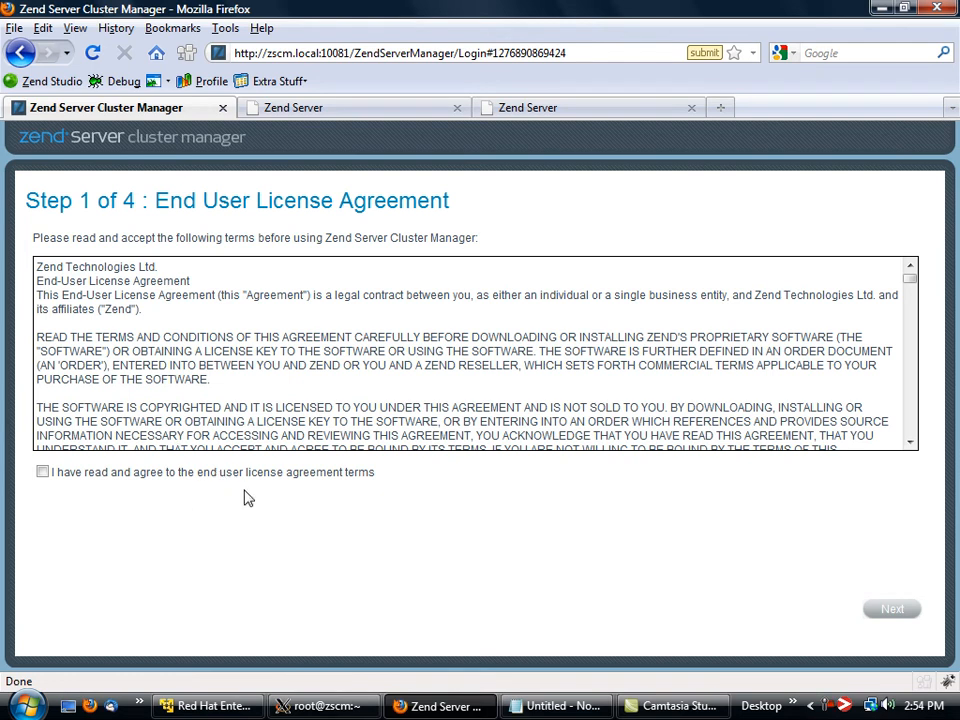
Accept the end user license agreement, then set and retype the administration password in the setup wizard.
click(154, 478)
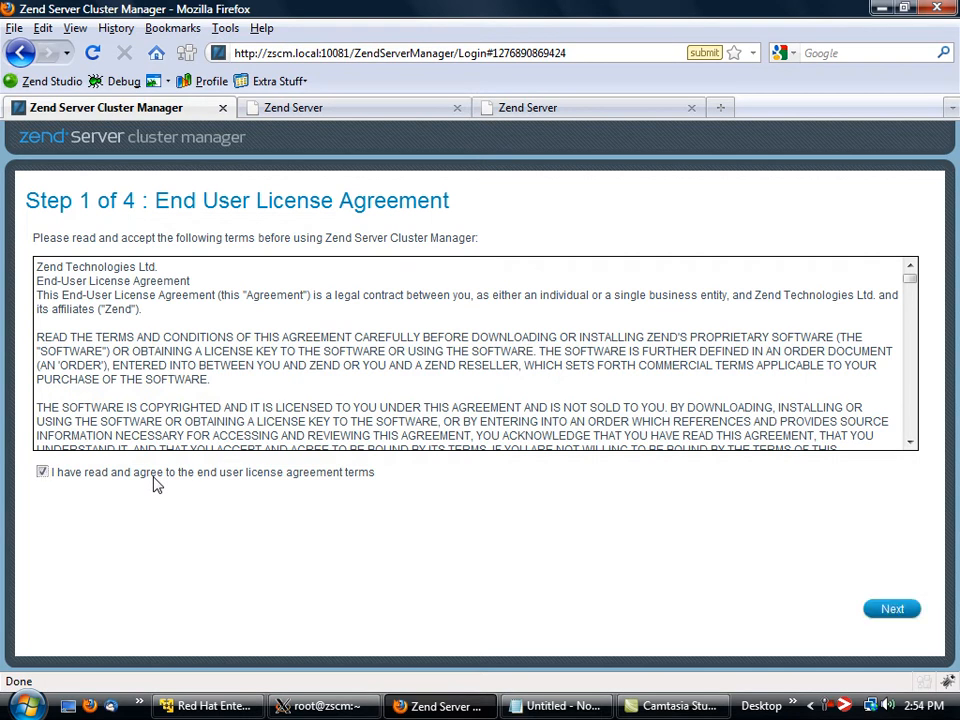
click(893, 612)
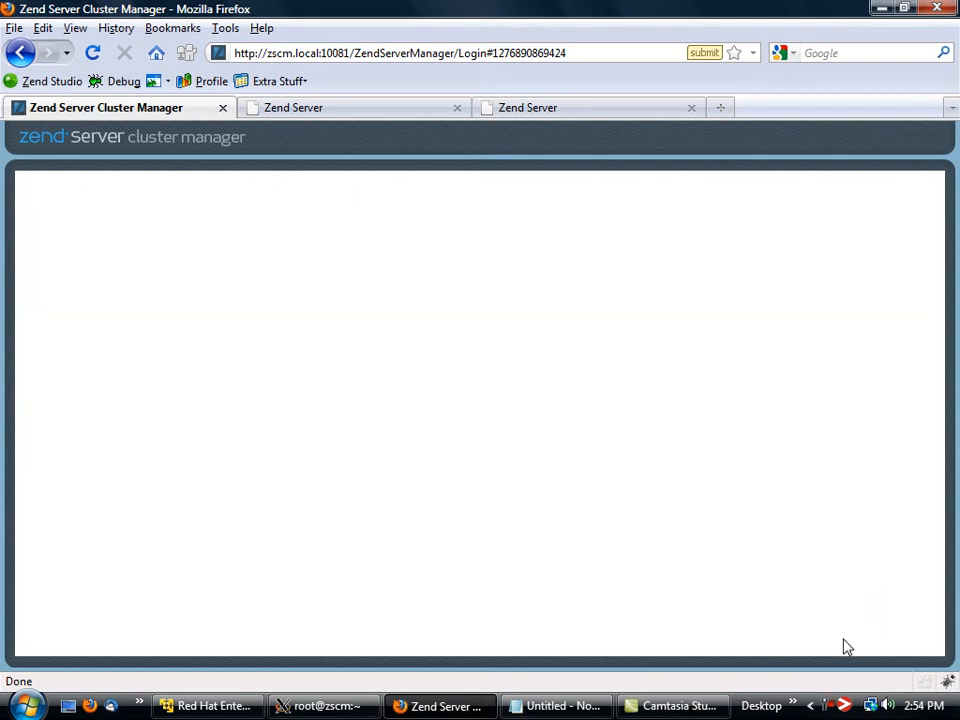
click(203, 237)
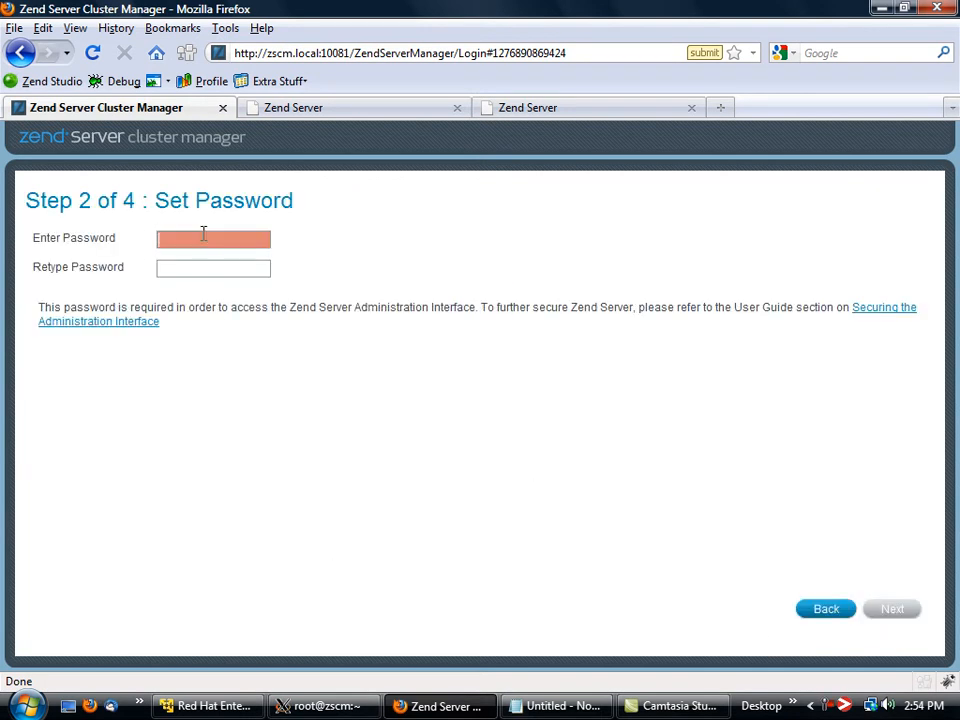
text(********)
key(Tab)
text(********)
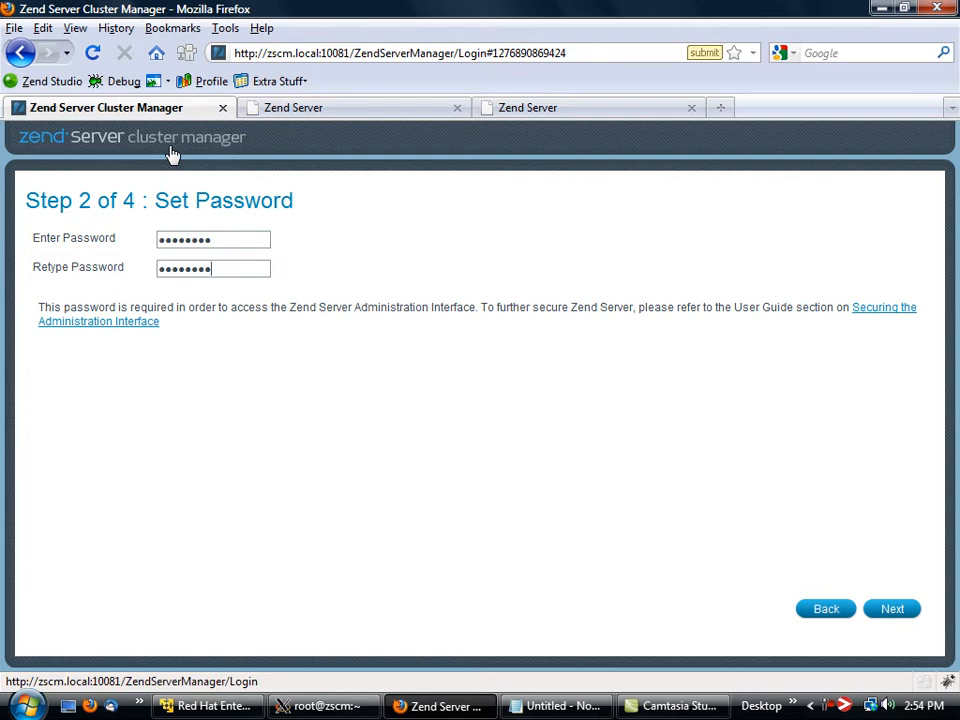
click(898, 615)
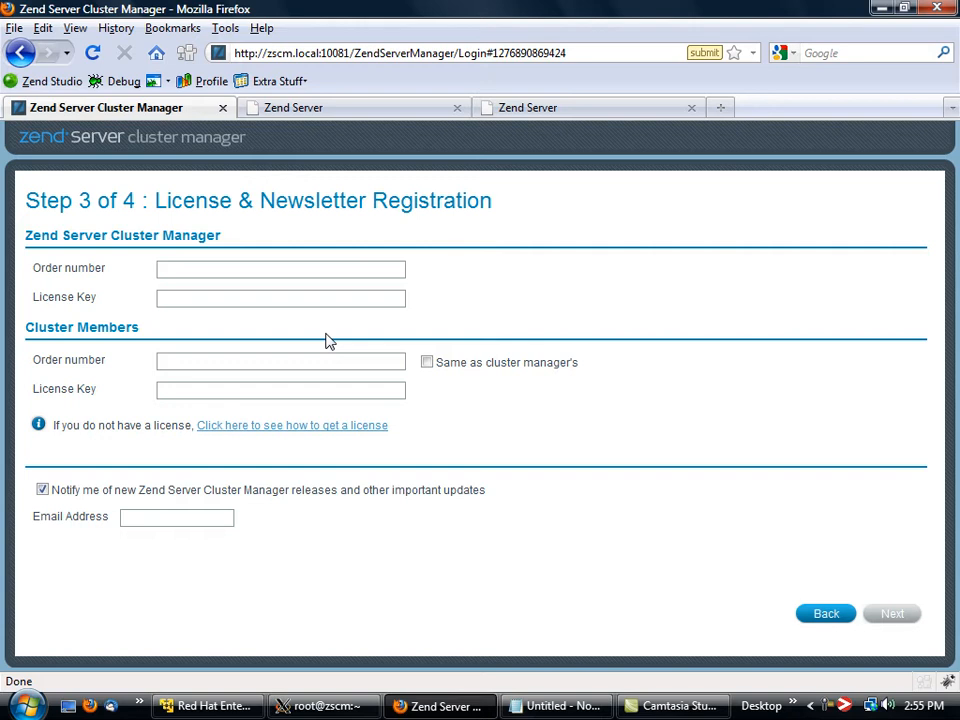
Fill in the Zend Server Cluster Manager order number and paste the zscm license key copied from Notepad.
click(555, 706)
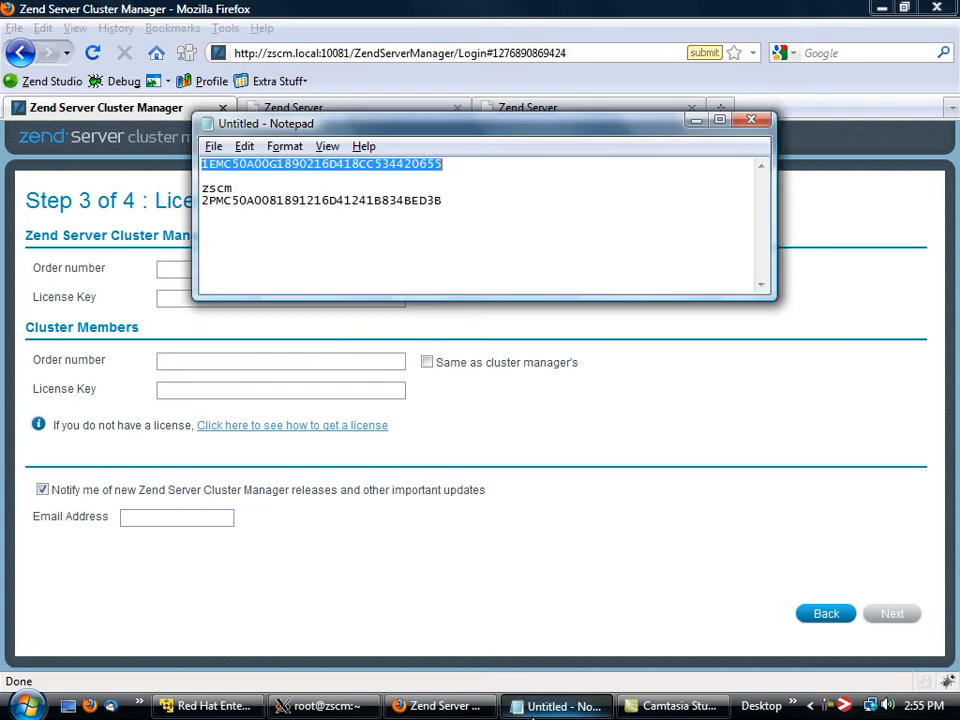
double_click(291, 199)
key(ctrl+c)
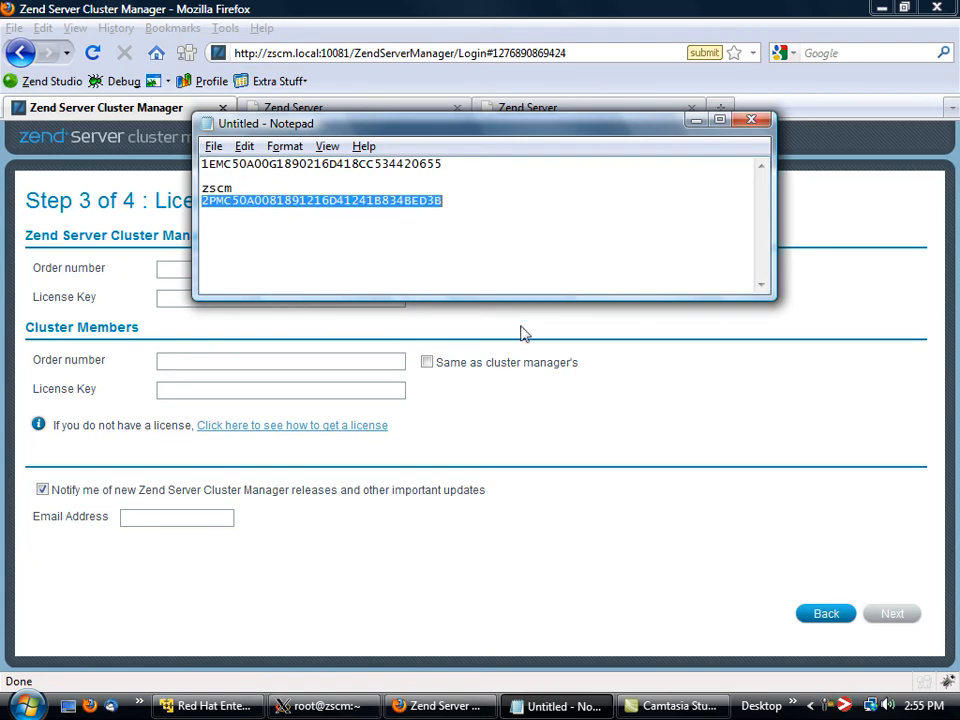
click(294, 289)
click(293, 273)
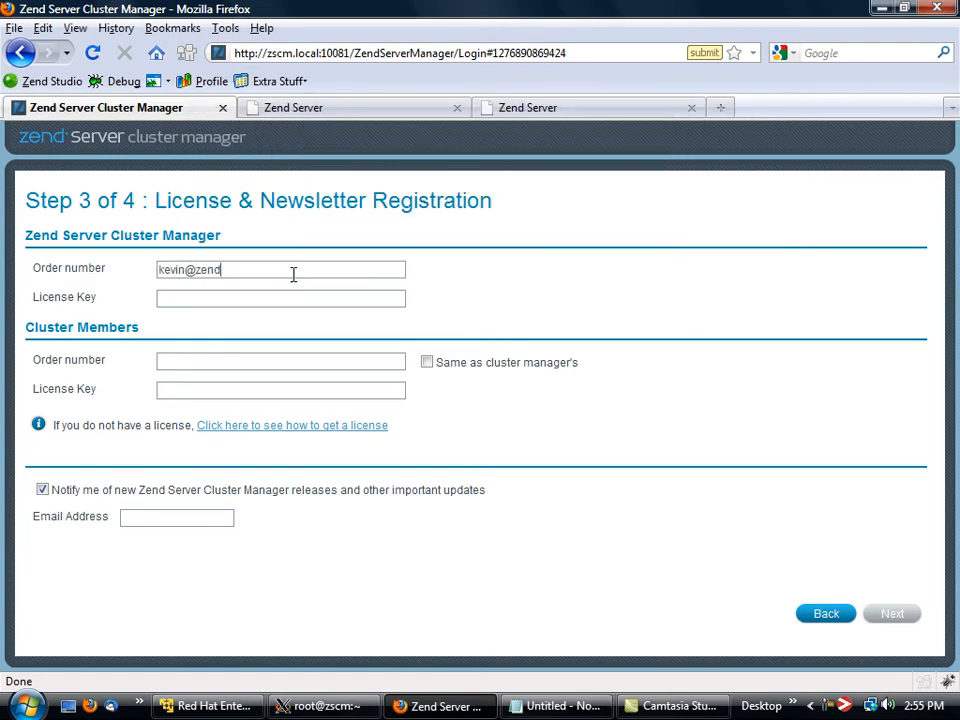
key(Tab)
key(ctrl+v)
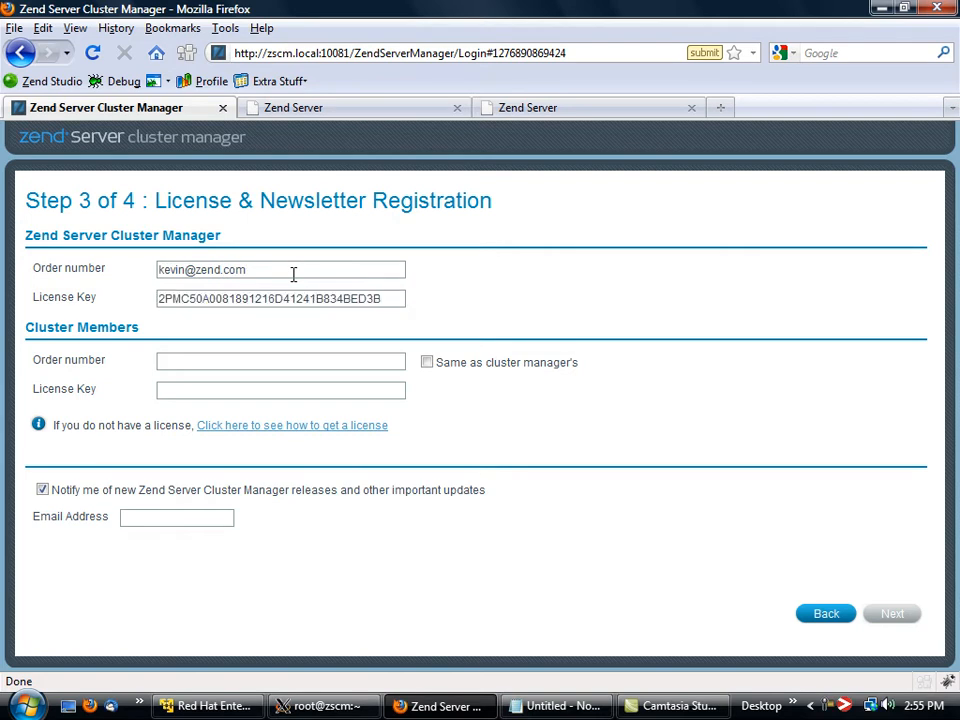
Reuse the cluster manager's order number for the cluster members and paste their license key copied from the first line in Notepad.
click(428, 364)
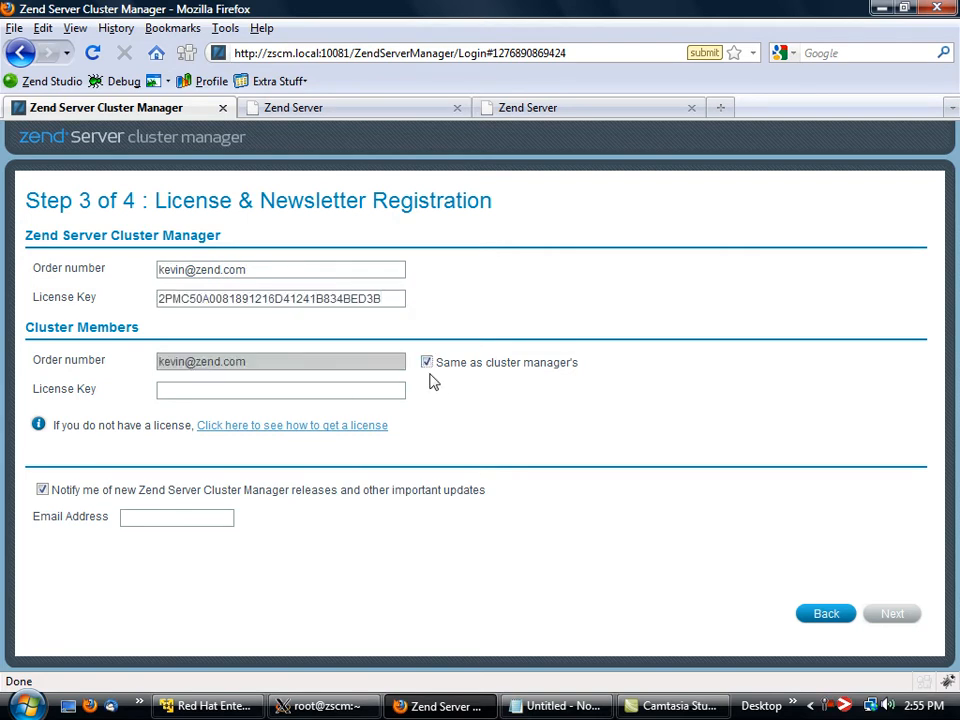
click(324, 390)
click(548, 706)
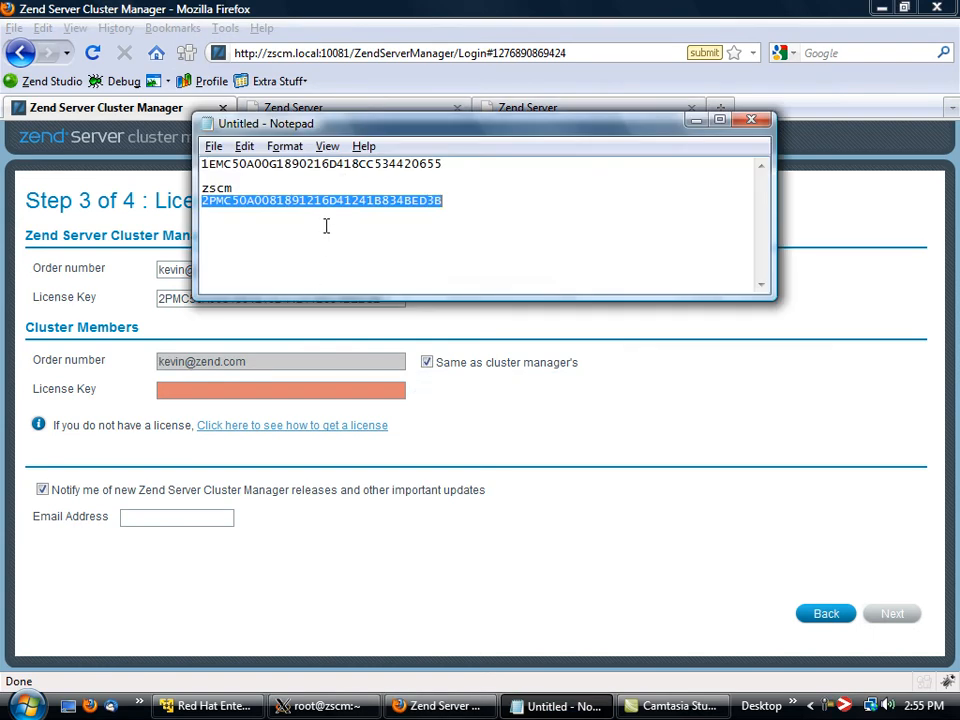
click(338, 164)
double_click(338, 164)
click(437, 167)
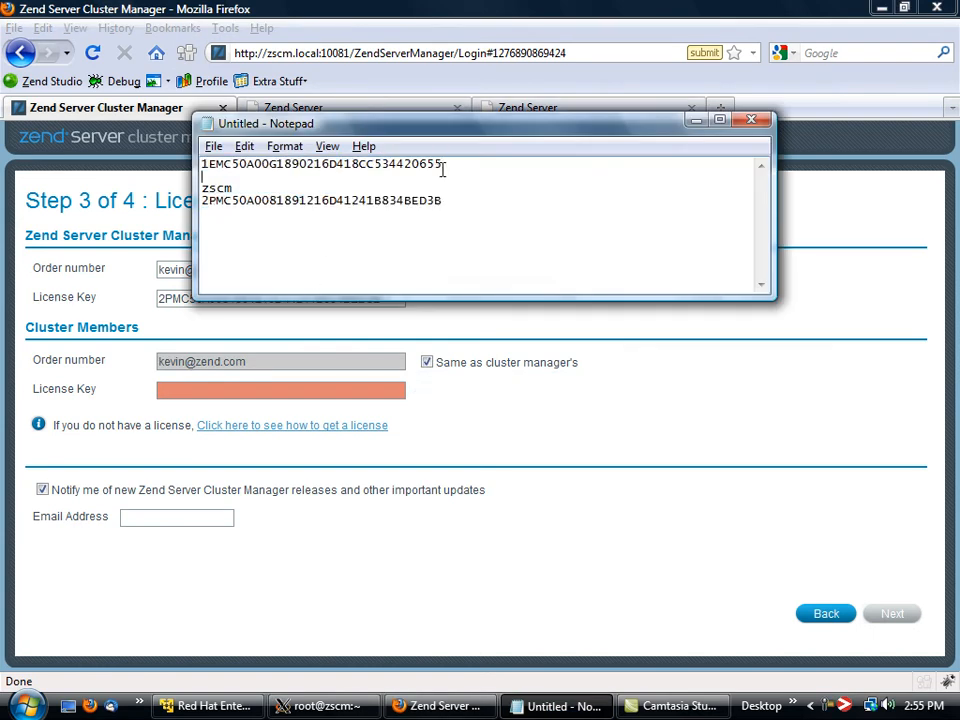
double_click(426, 170)
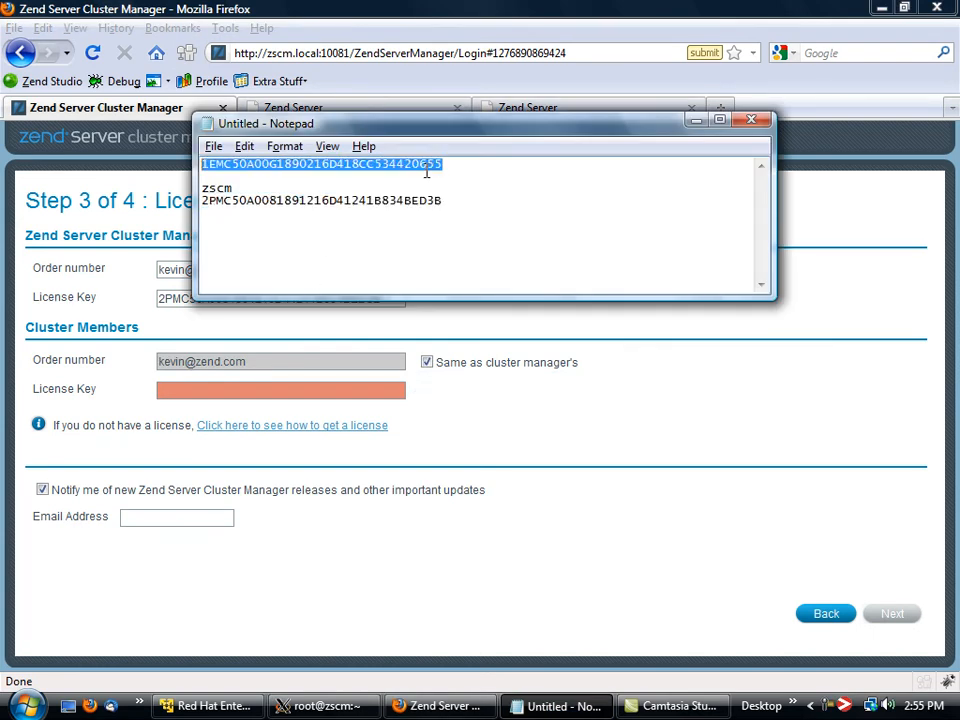
key(ctrl+c)
click(364, 390)
key(ctrl+v)
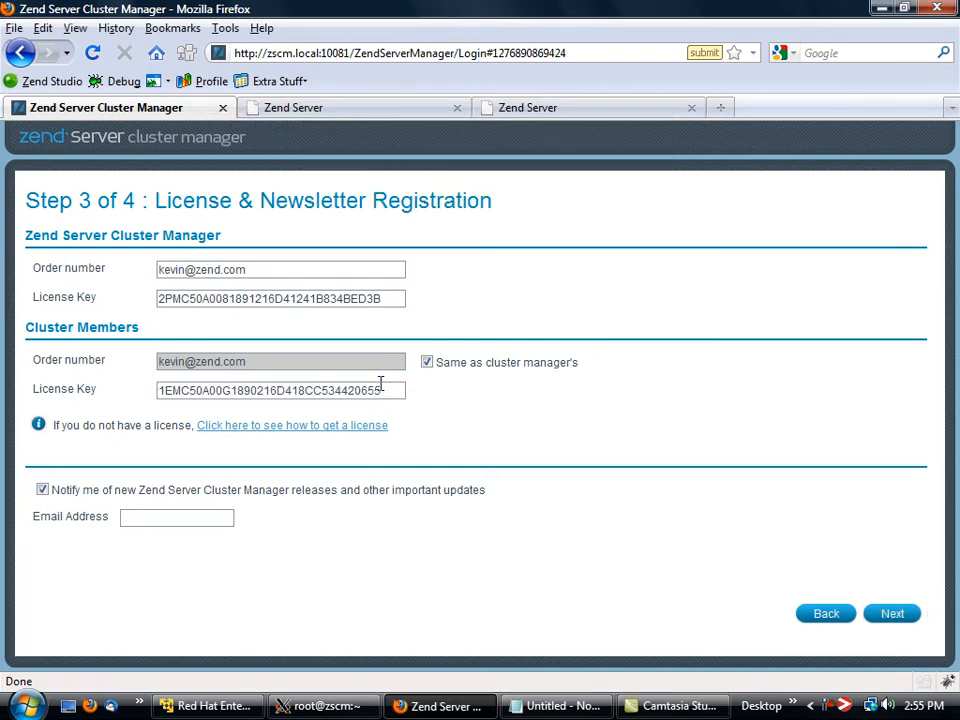
Turn off notifications about new Zend Server Cluster Manager releases and continue to the database connection settings.
click(116, 491)
click(892, 614)
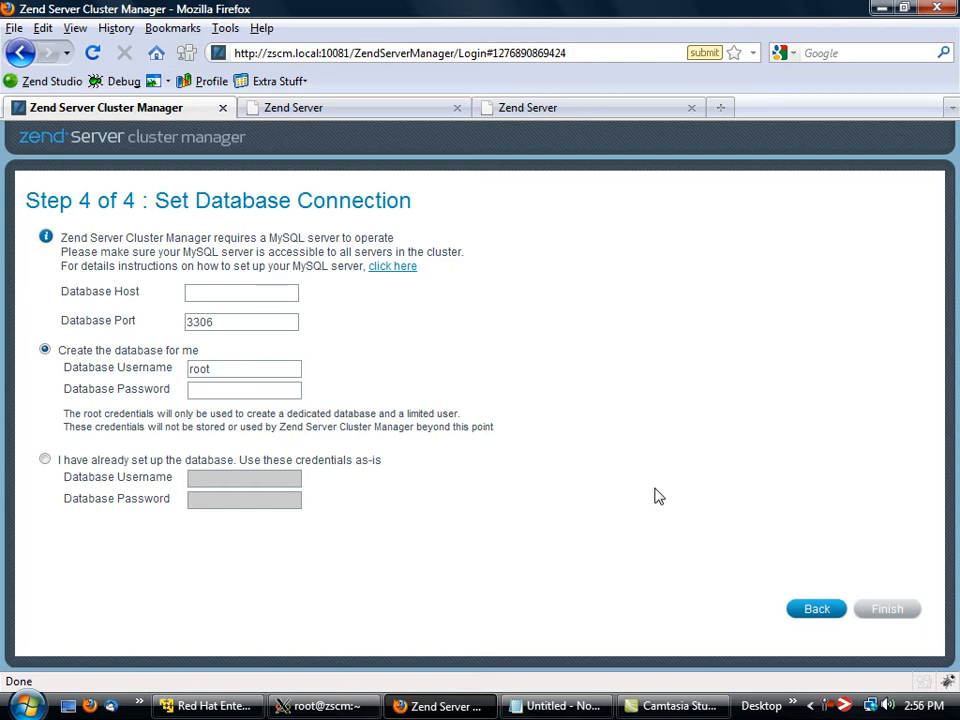
Set the database host to zscm.local and try to finish the setup wizard with the root user.
click(253, 292)
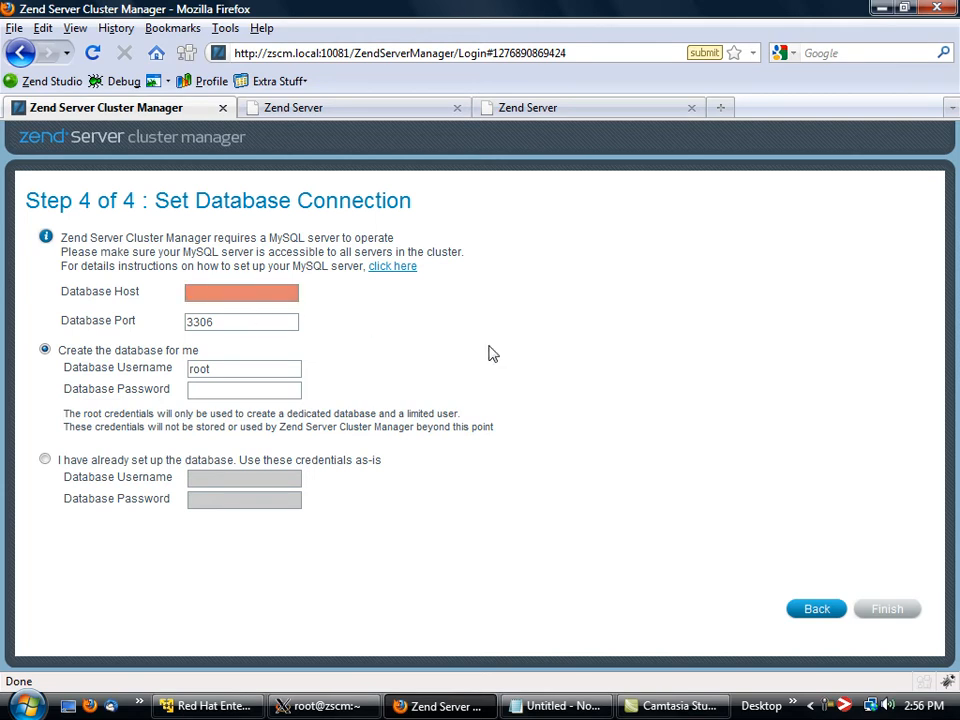
text(zscm.)
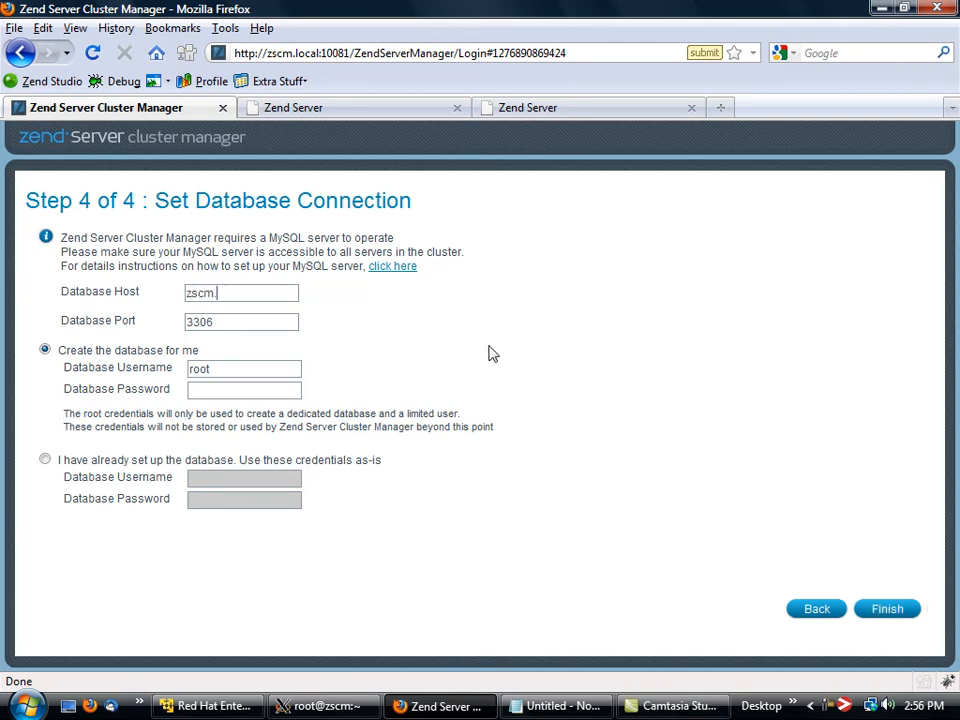
text(local)
click(887, 609)
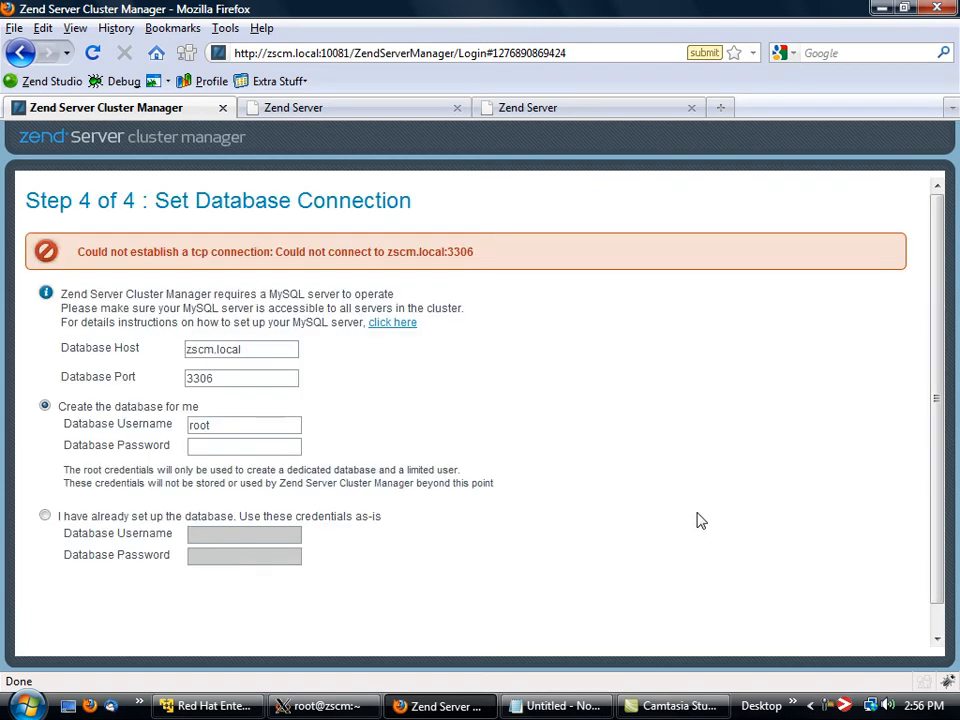
drag(145, 255, 489, 253)
click(555, 306)
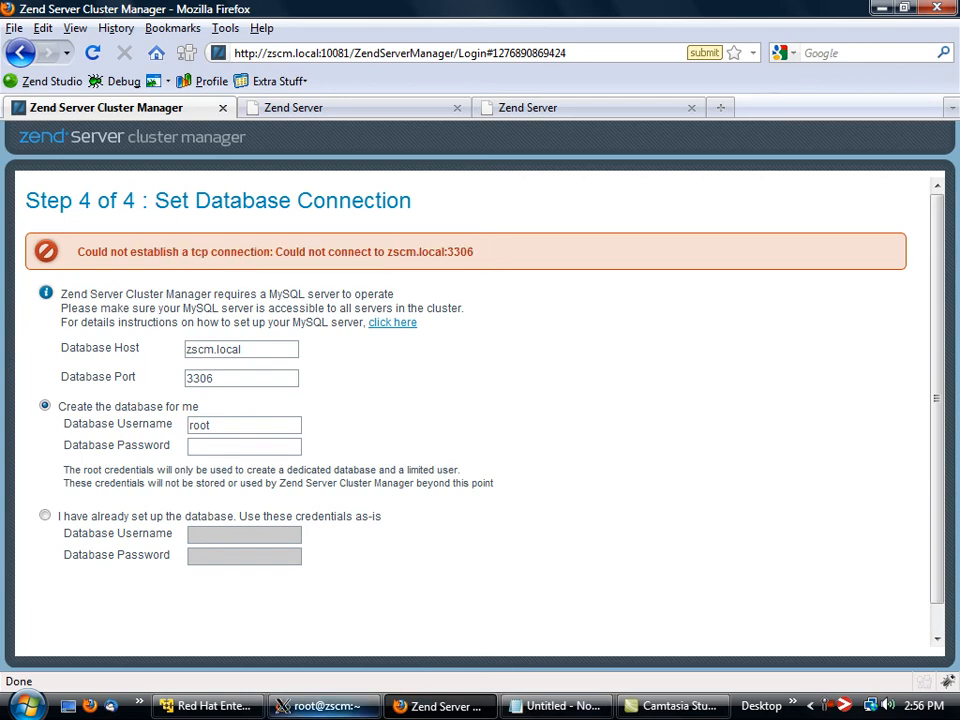
Switch to the root@zscm terminal and install the mysql-server and mysql packages with yum, confirming the download.
mouse_move(322, 706)
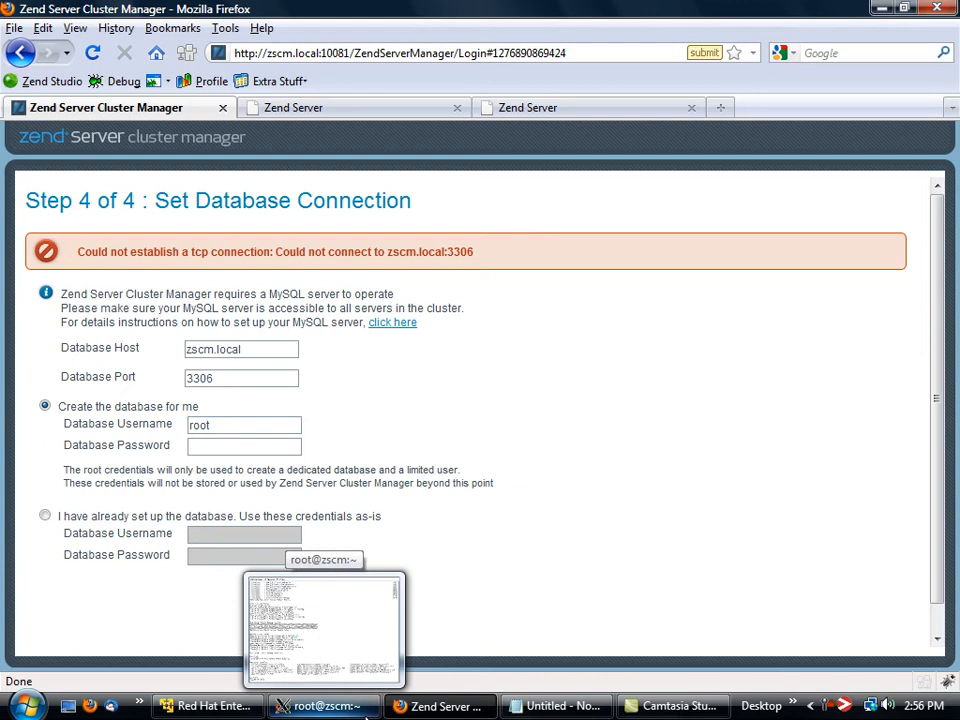
click(356, 710)
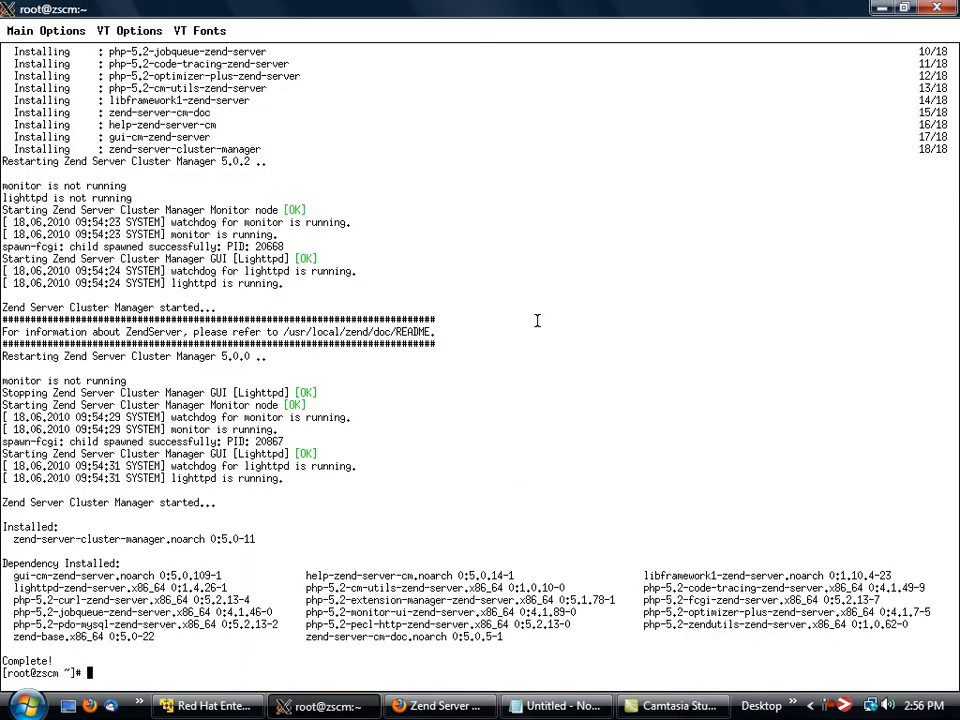
text(yum install mysql-server)
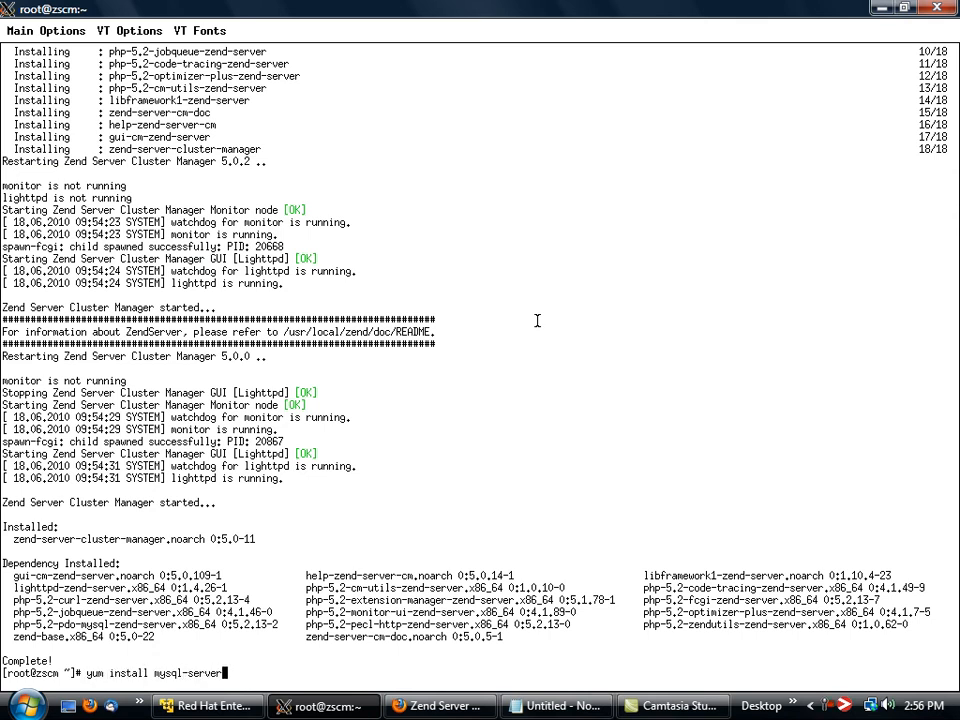
key(Return)
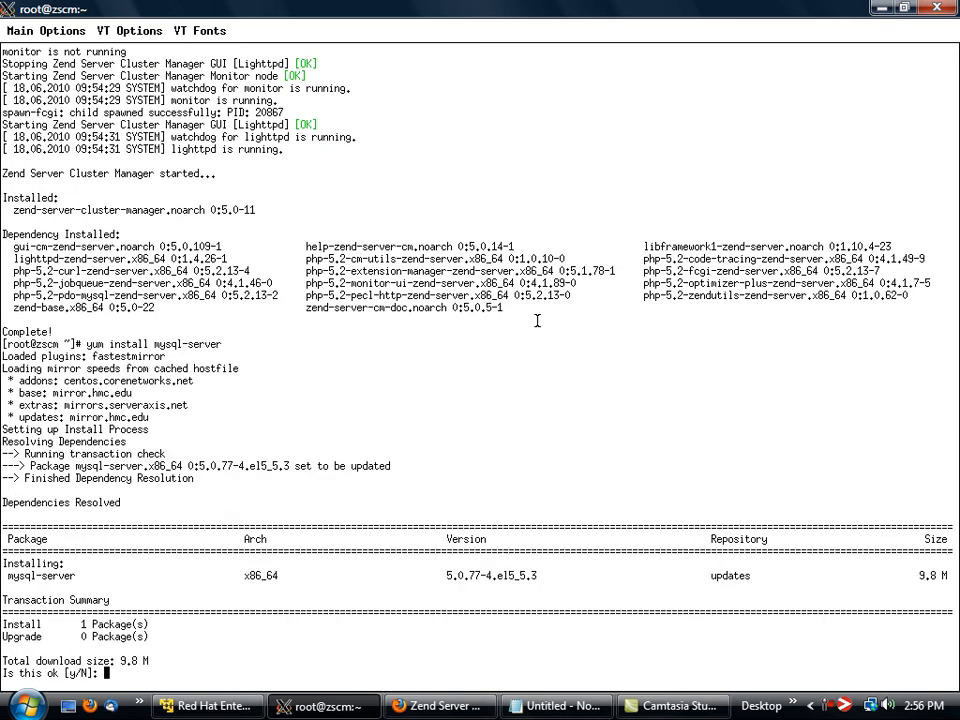
text(y)
key(Return)
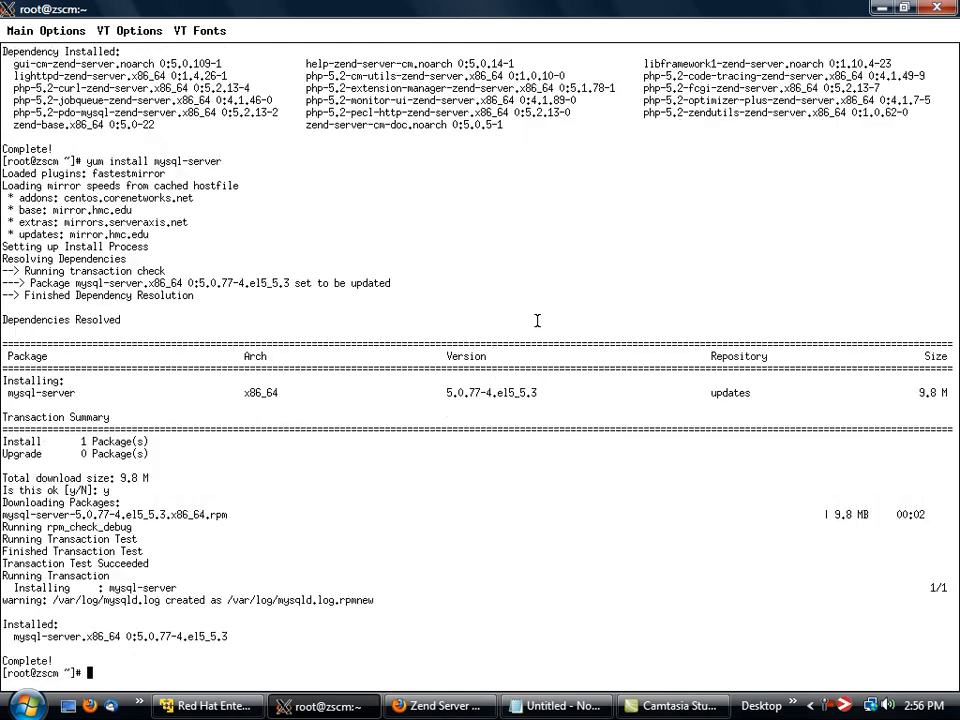
text(yum install mysql)
key(Return)
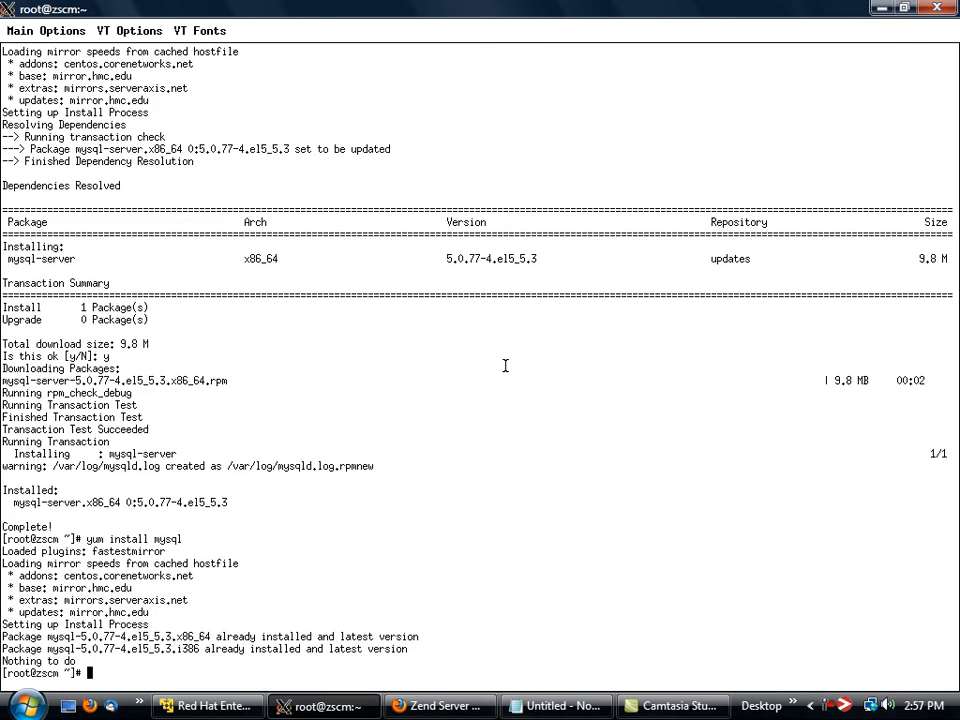
Start the mysqld service on zscm from the terminal.
click(440, 706)
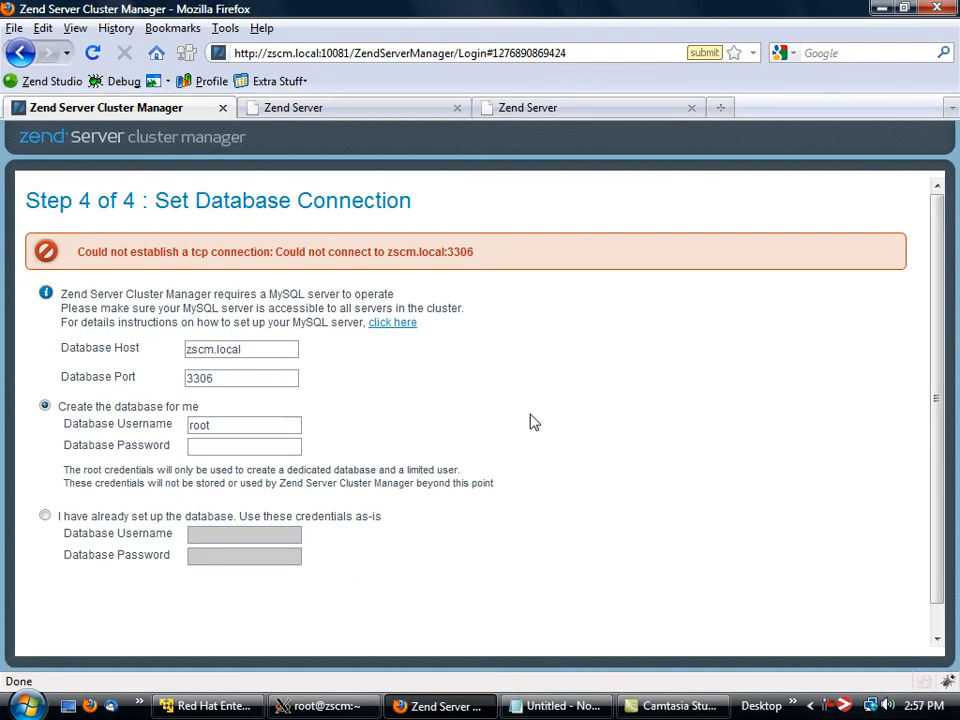
scroll(655, 508, down, 2)
click(890, 636)
key(alt+Tab)
text(service mysqld st)
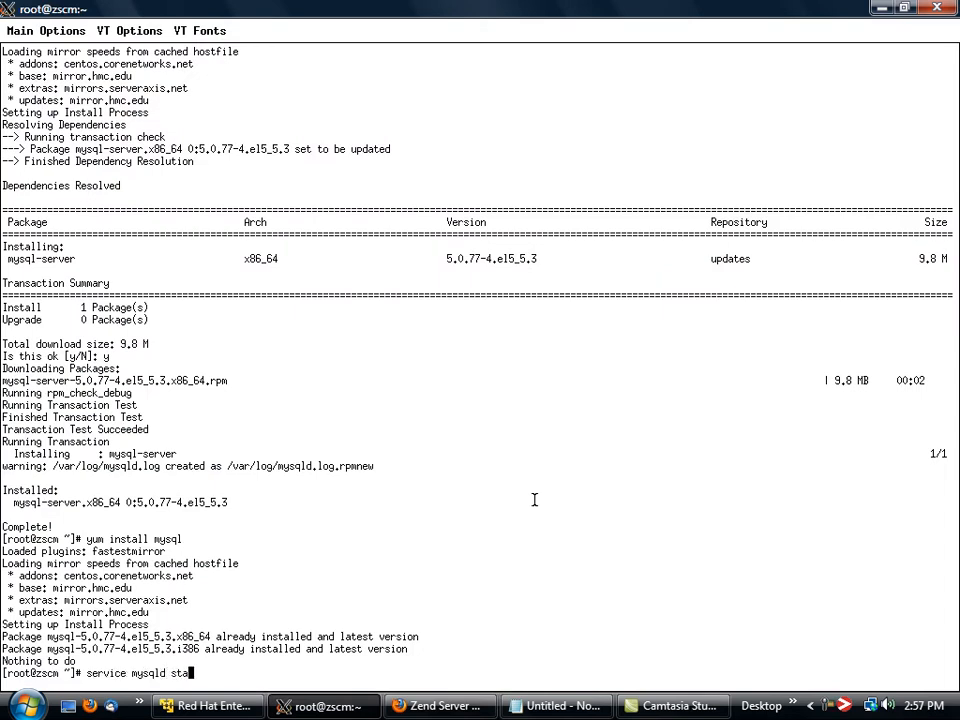
text(art)
key(Return)
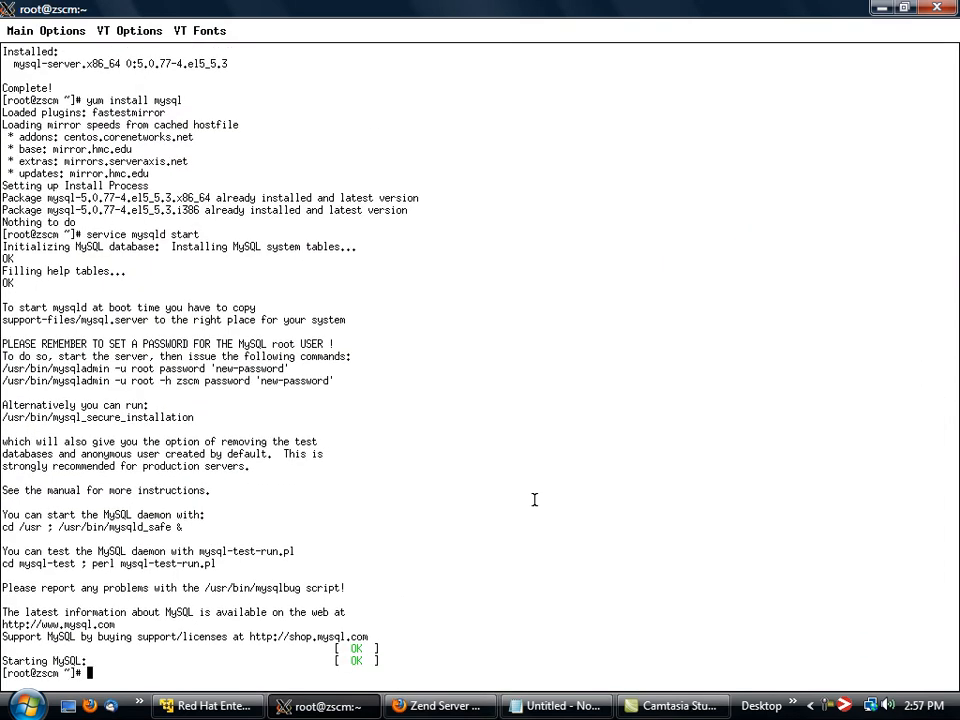
Return to the setup wizard in Firefox and try again to finish it with the same database settings.
key(alt+Tab)
scroll(577, 502, down, 1)
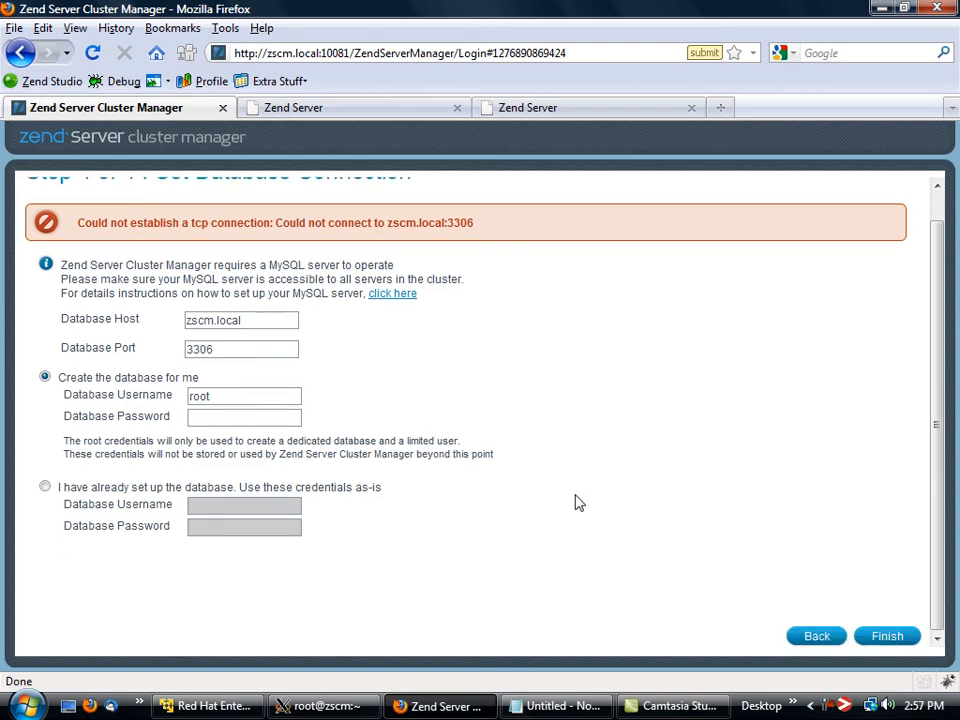
click(889, 639)
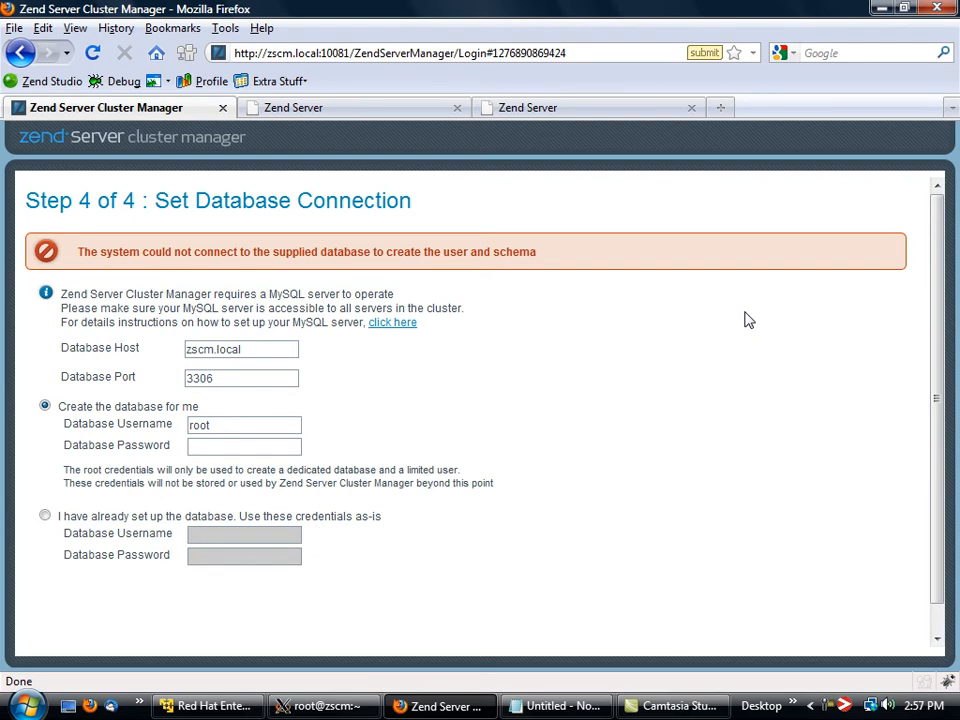
Switch to the terminal and test a MySQL client connection to the host zscm.local.
key(alt+Tab)
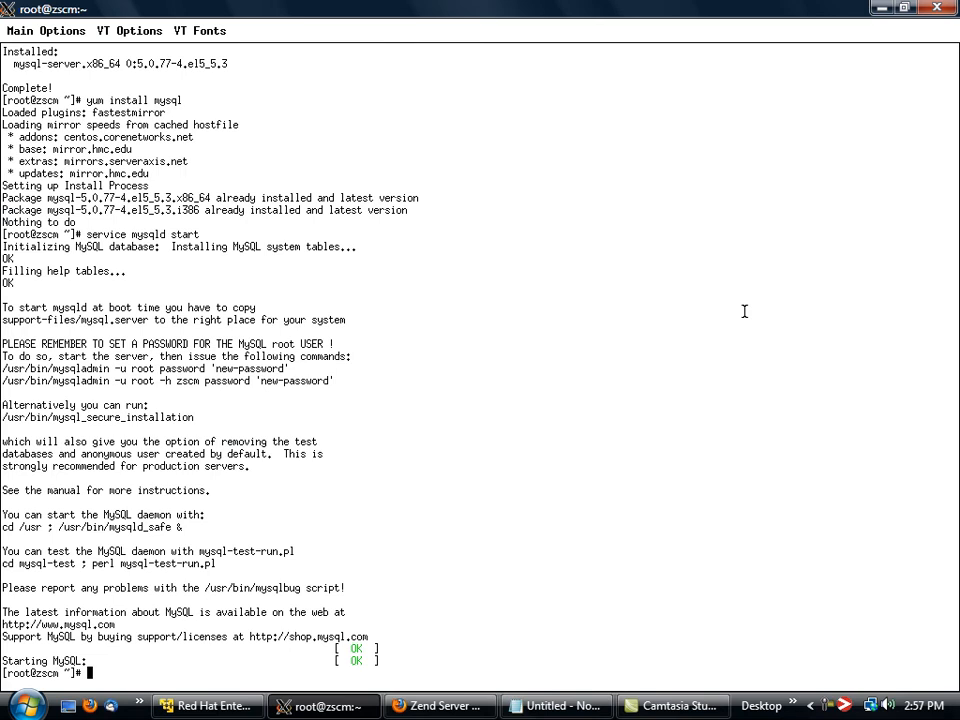
text(mysql -h zscm.local)
key(Return)
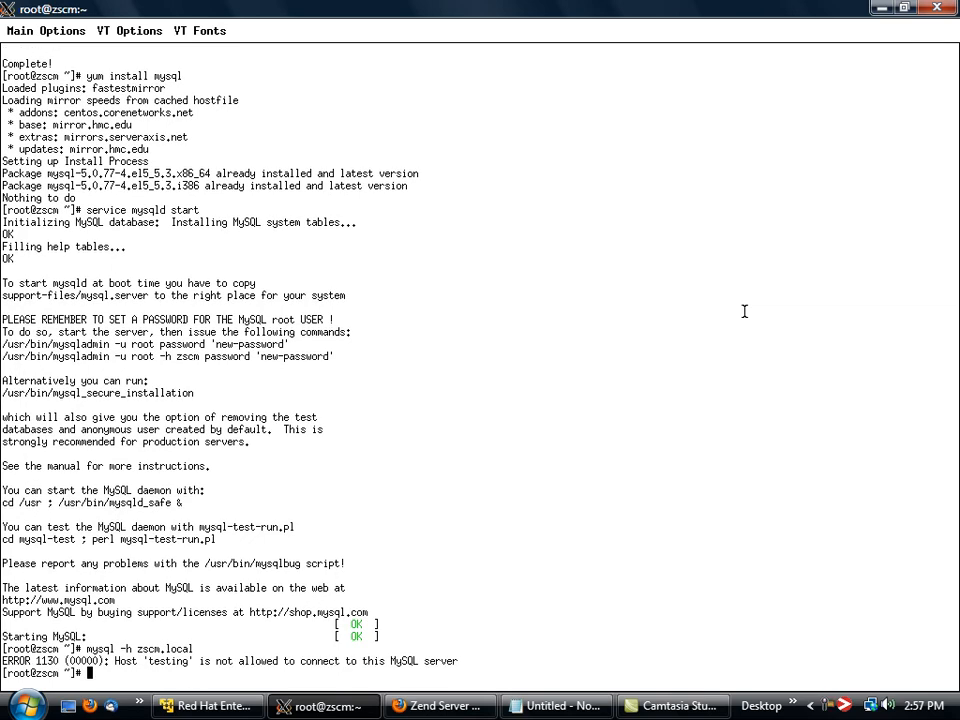
In the local MySQL client, grant all privileges on *.* to root@'%' with GRANT OPTION and flush the privileges.
text(mysql)
key(Return)
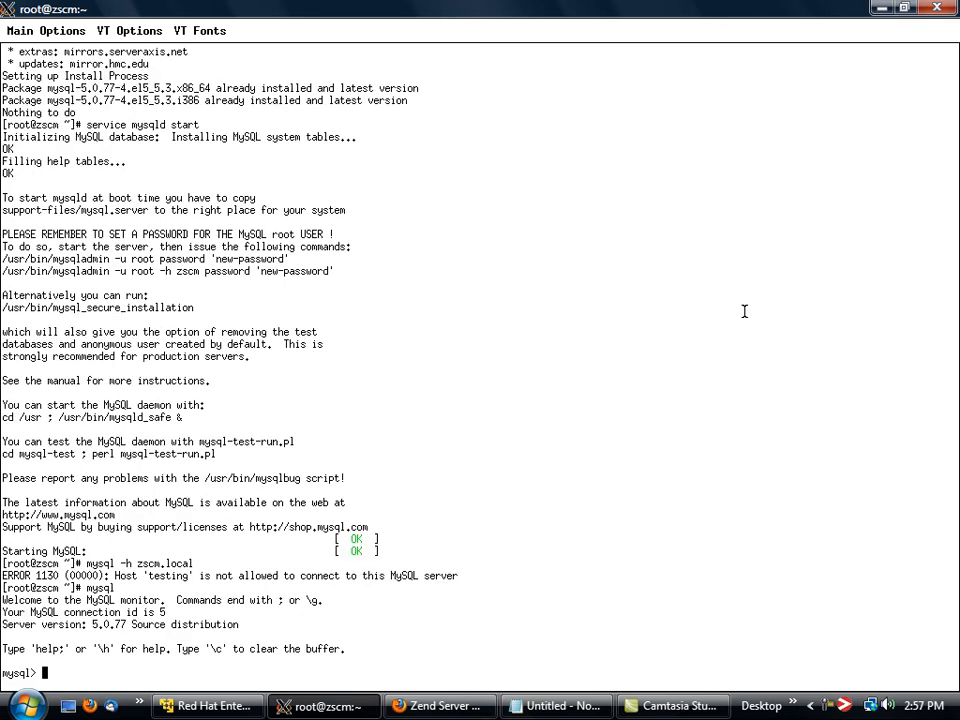
key(Up)
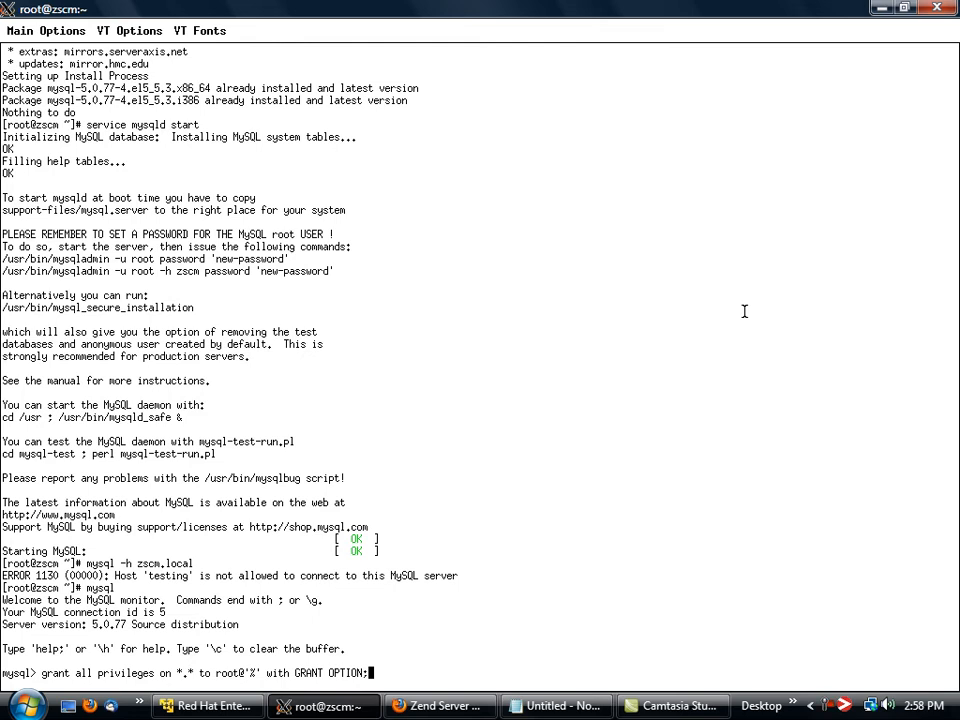
key(Return)
key(Up)
key(Up)
key(Return)
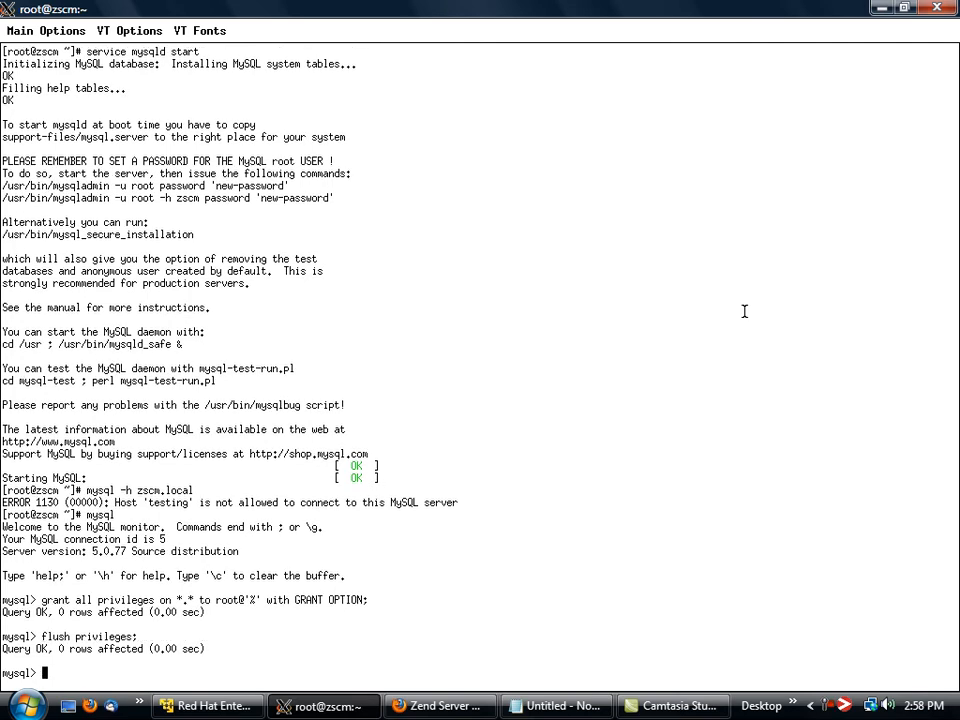
Leave the MySQL client, test the connection to zscm.local again, and exit that session.
key(ctrl+d)
key(Up)
key(Up)
key(Return)
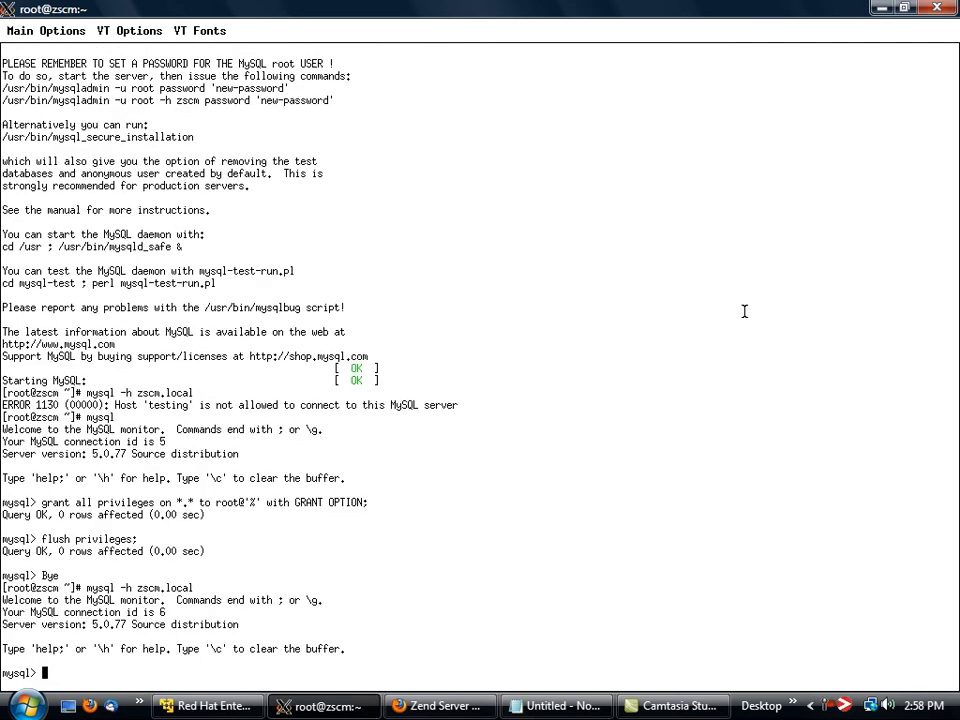
key(ctrl+d)
Switch to Firefox and complete the setup wizard using the zscm.local database connection.
click(440, 706)
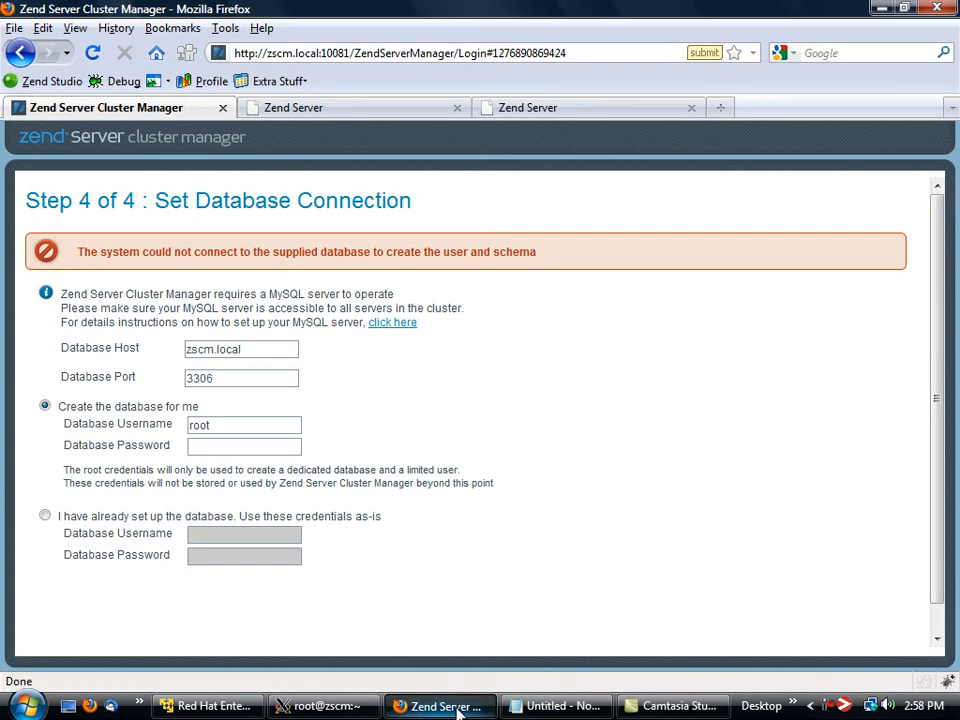
scroll(776, 585, down, 2)
click(883, 635)
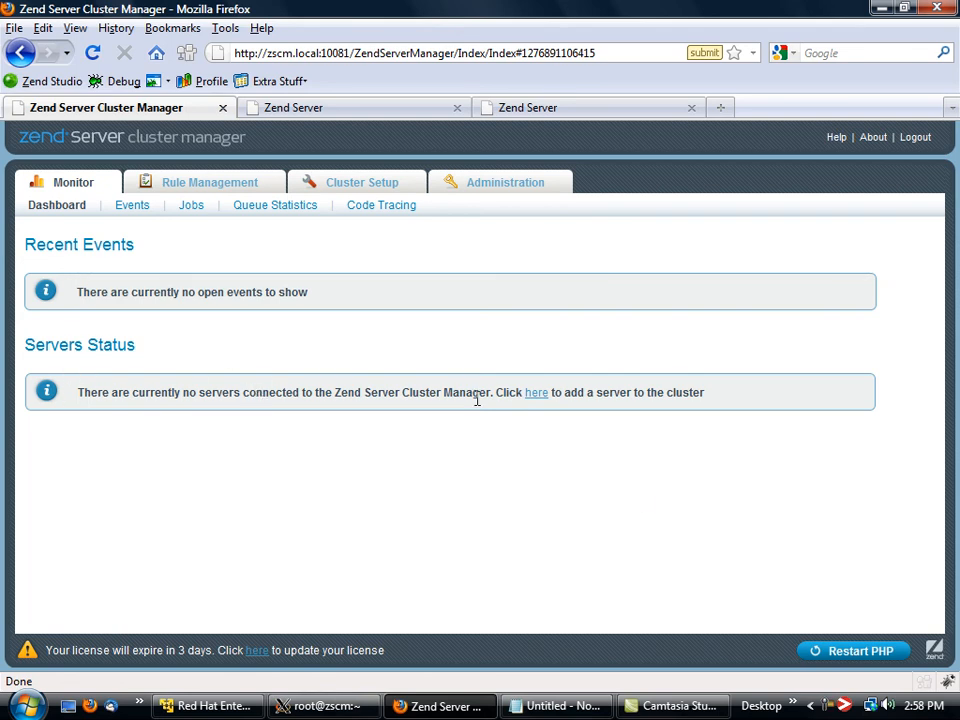
Add the server xen1 at xen1.local to the cluster with its server password, and restart the cluster's PHP.
click(537, 394)
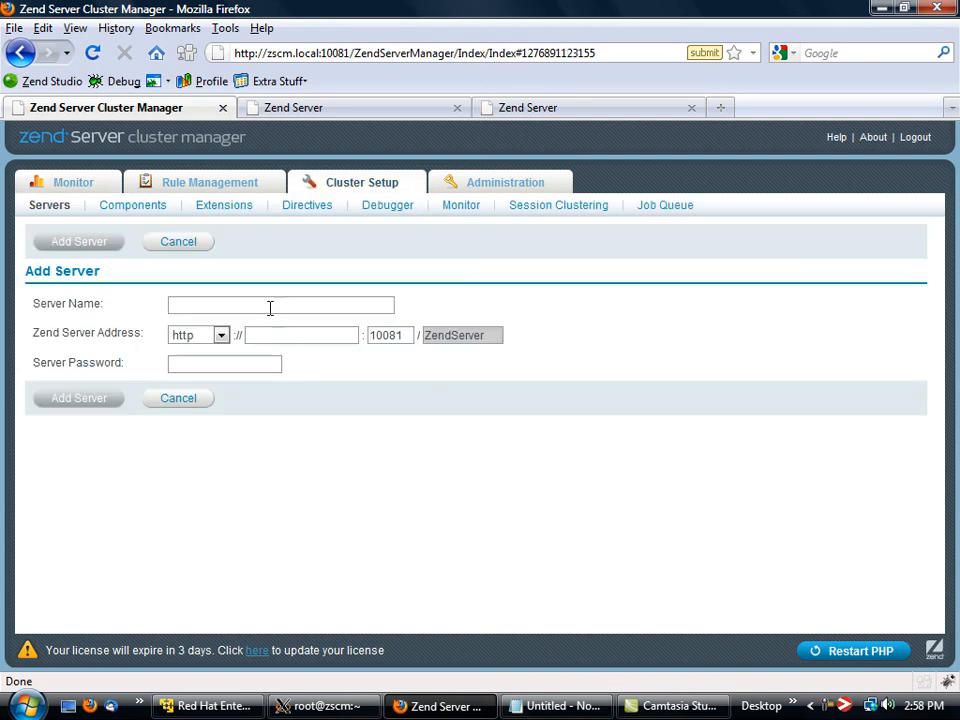
click(270, 306)
text(xen1)
click(293, 334)
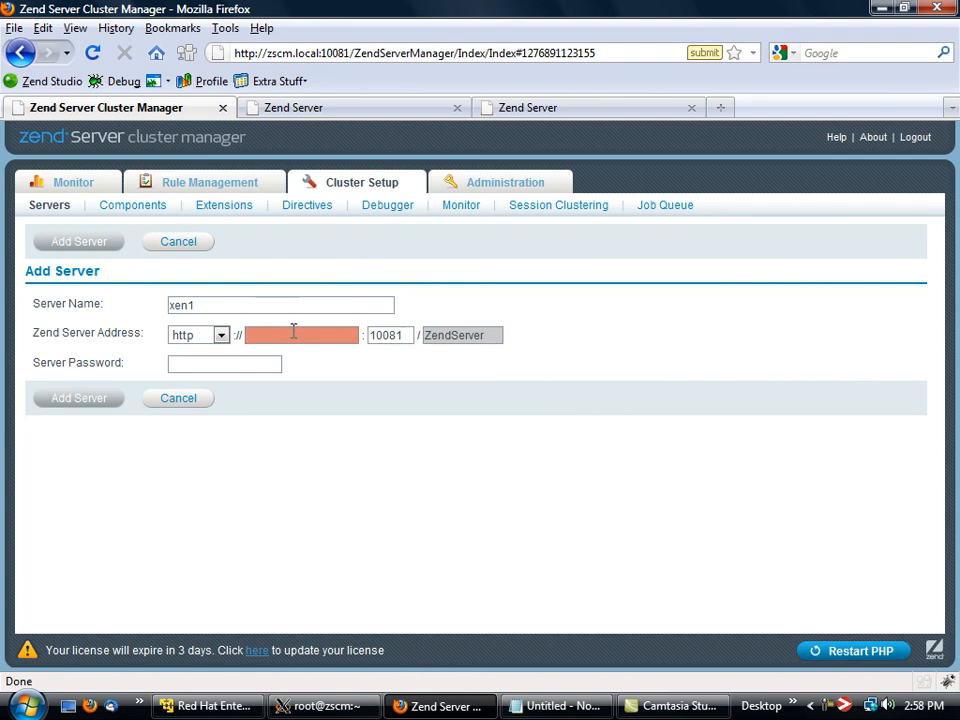
text(xen1.local)
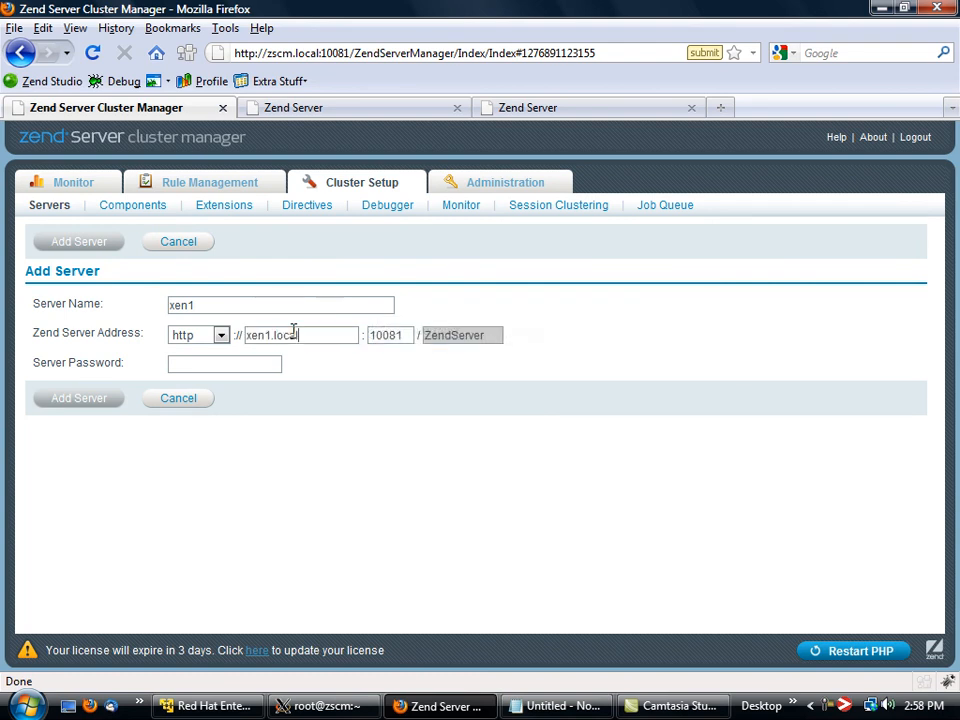
key(Tab)
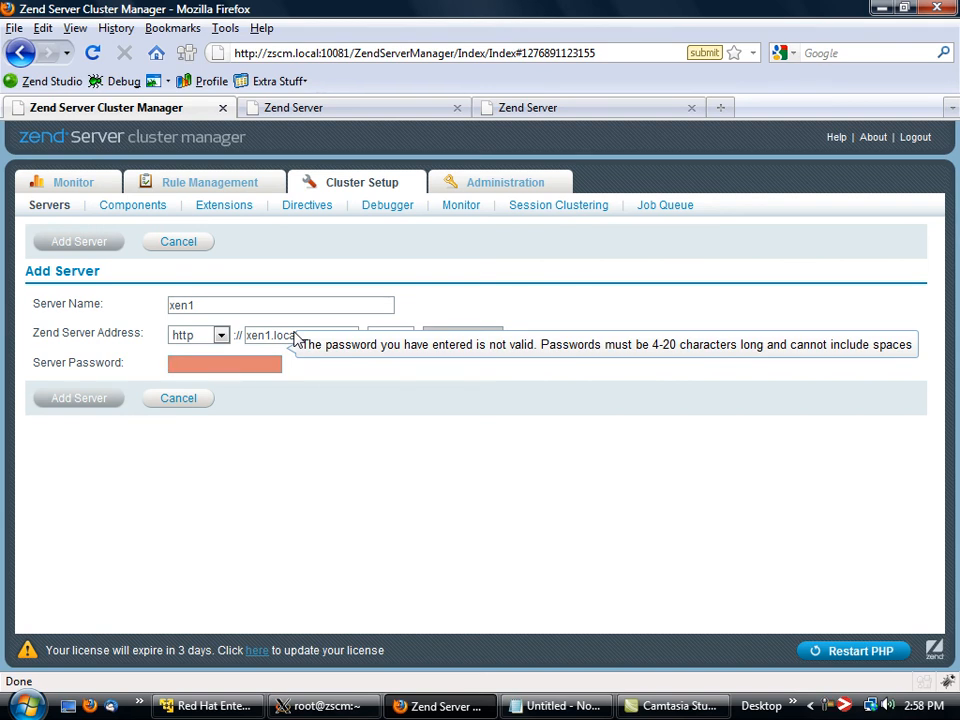
text(••••••••)
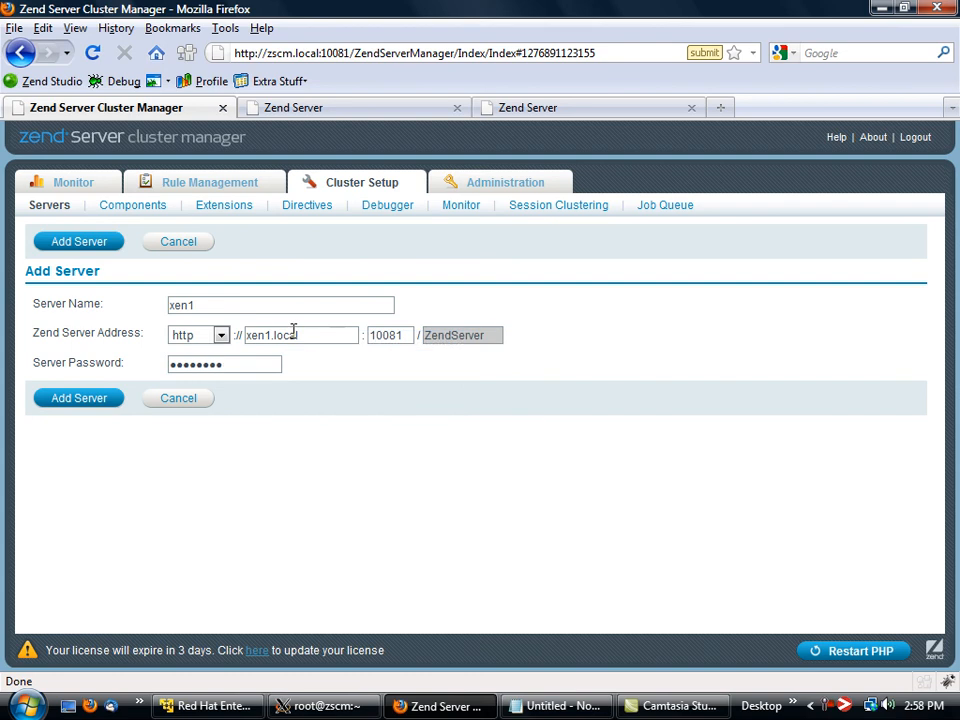
click(95, 398)
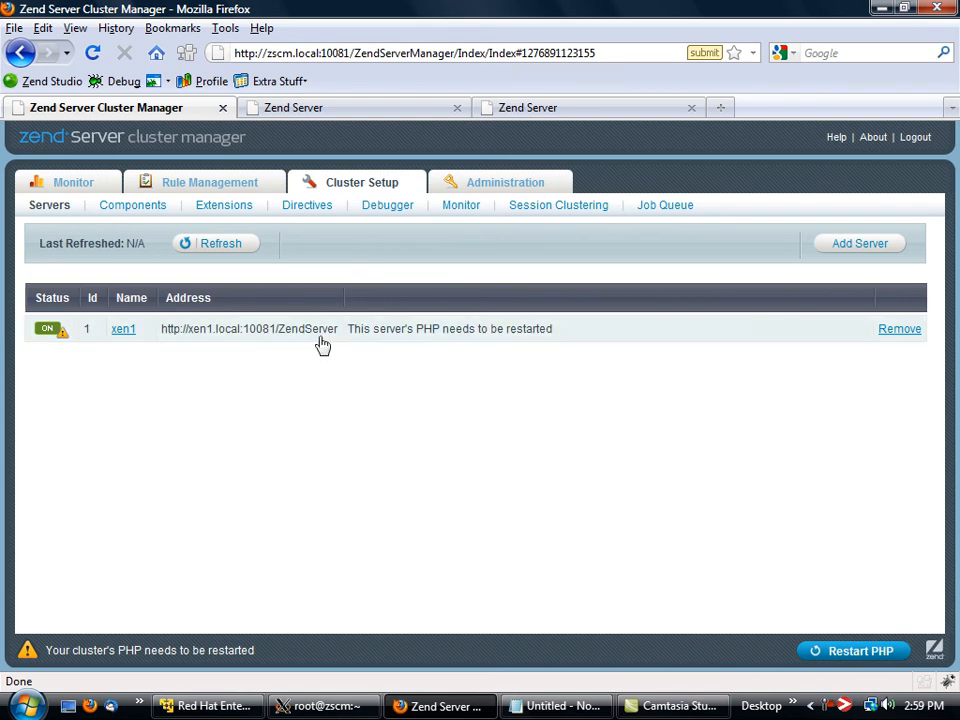
click(862, 651)
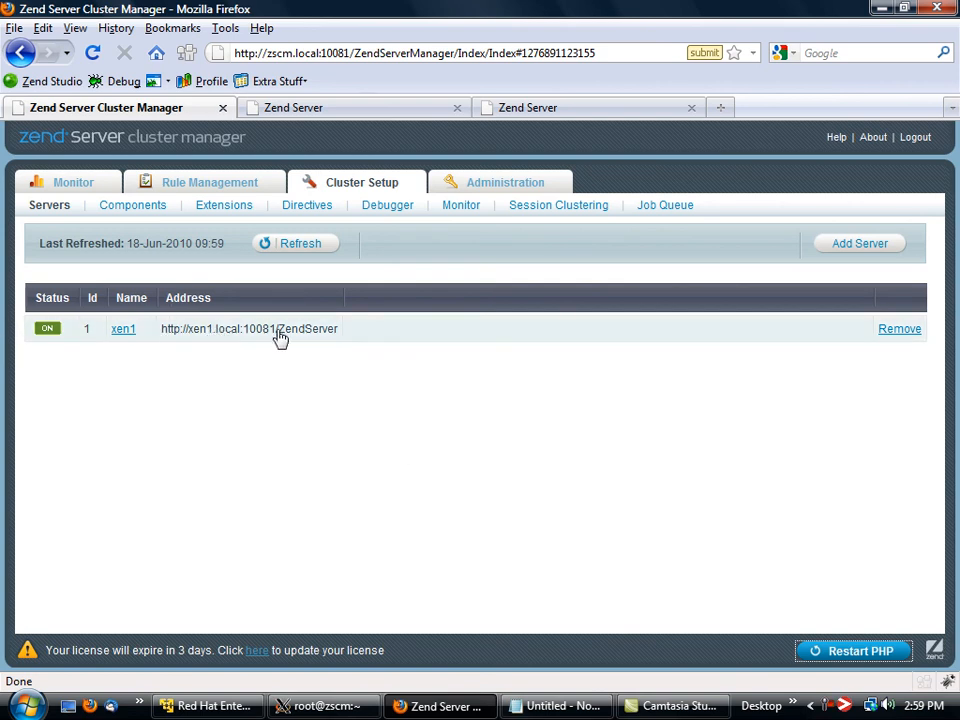
Reload the xen1 Zend Server interface and read the notice about direct access to the node.
click(401, 116)
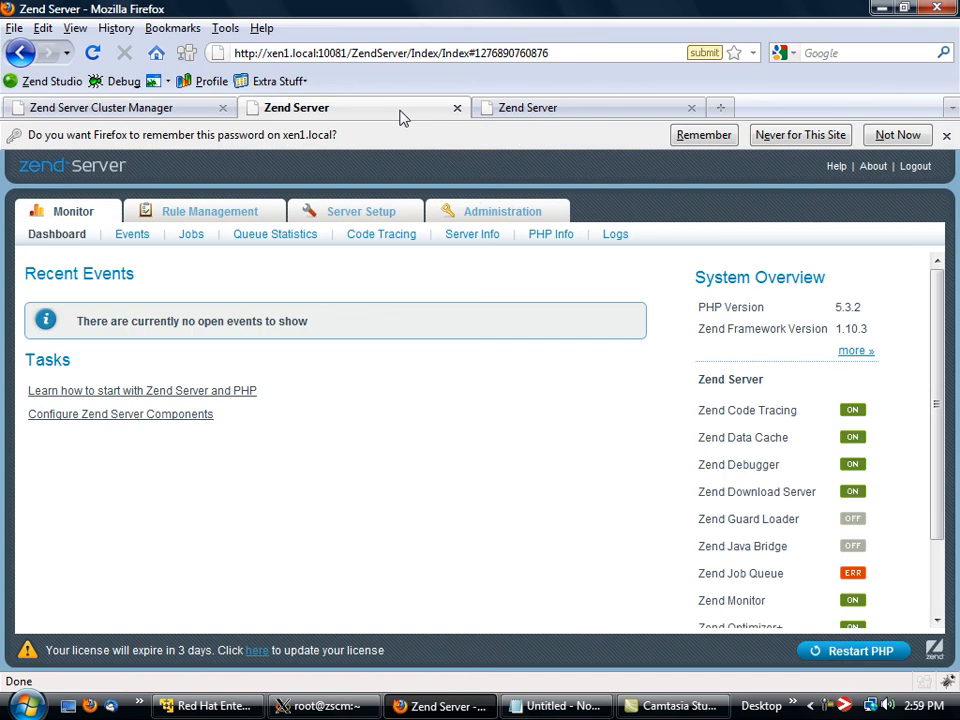
click(78, 170)
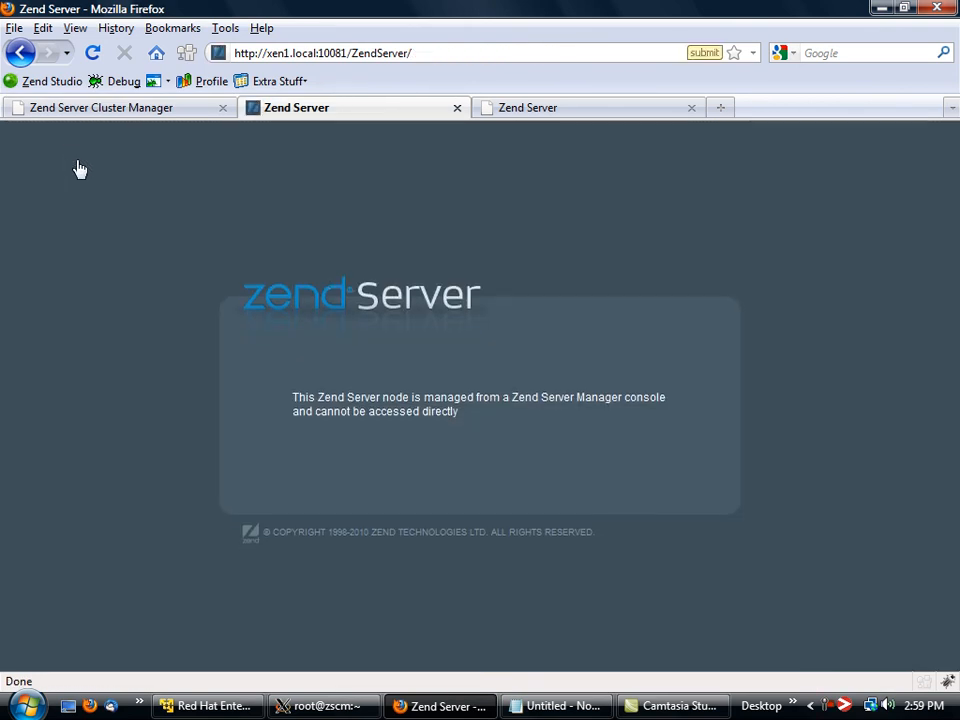
drag(292, 397, 486, 420)
click(487, 422)
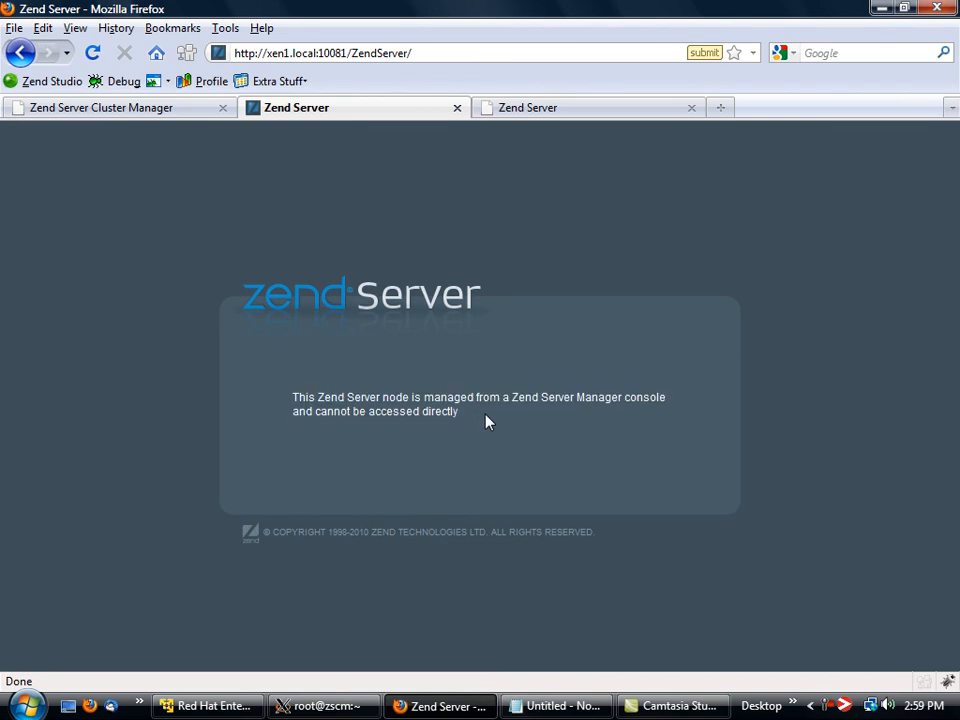
Add the server xen2 at xen2.local to the cluster with its server password, and restart the cluster's PHP.
click(173, 110)
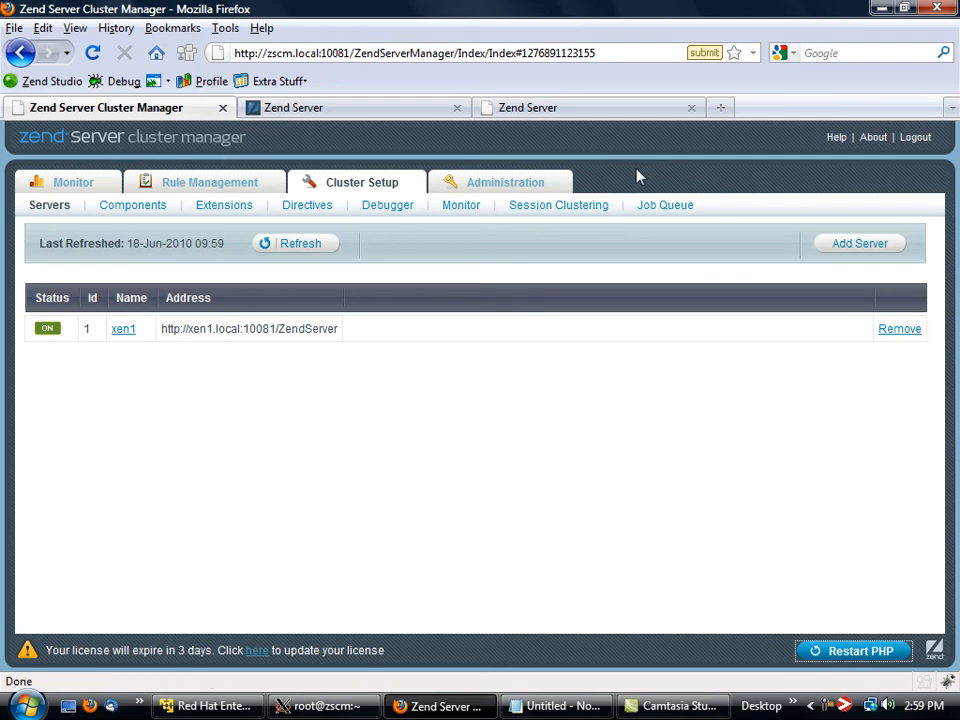
click(864, 247)
click(349, 305)
text(xen2)
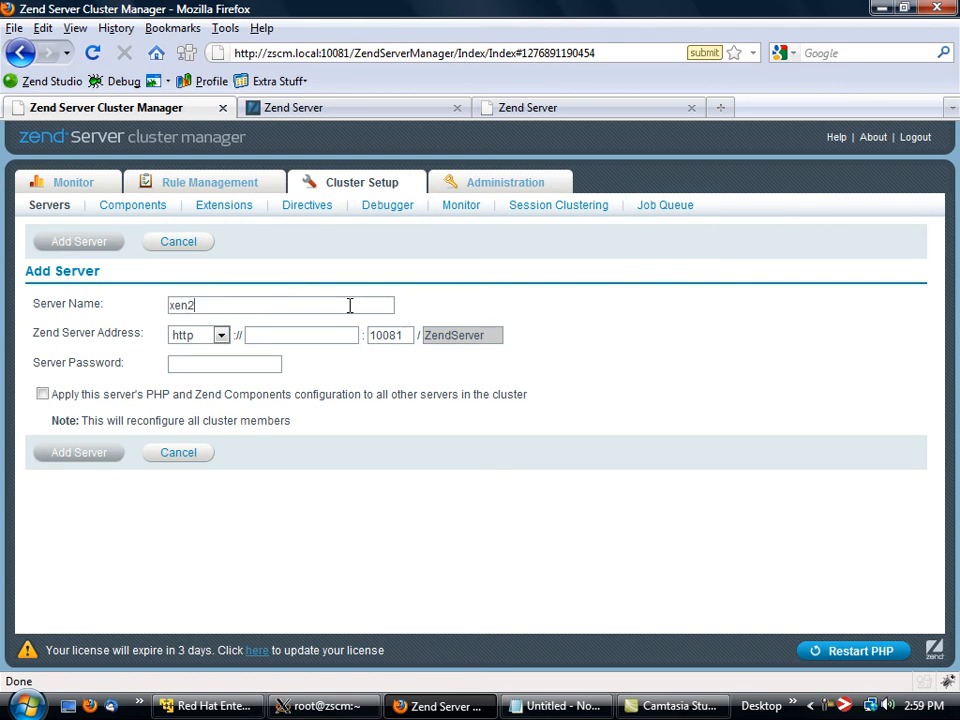
key(Tab)
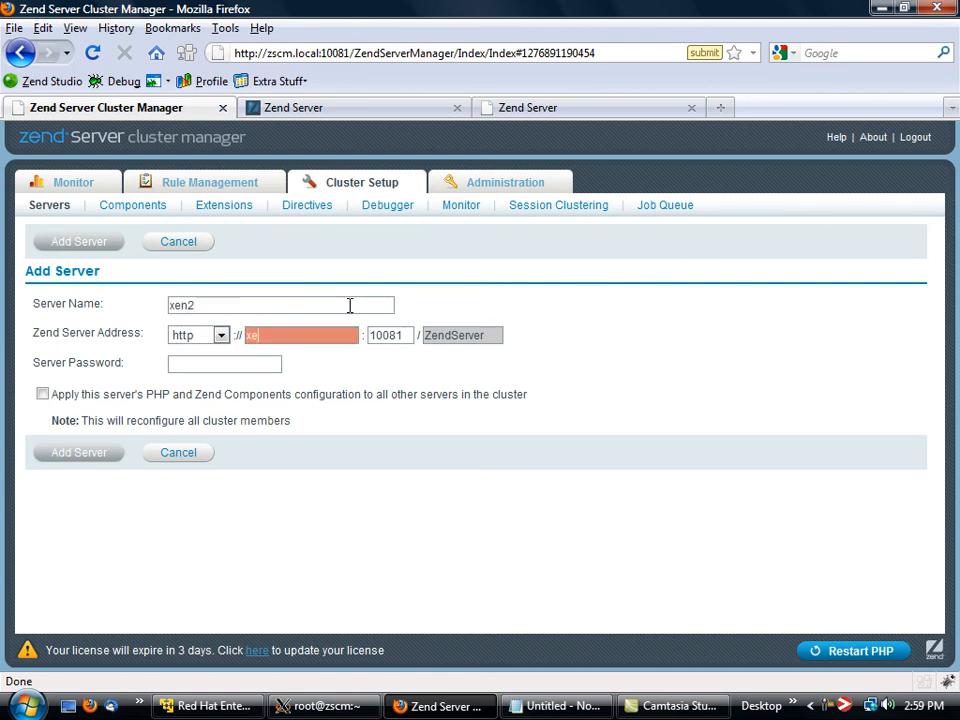
text(xen2.local)
key(Tab)
key(Tab)
text(********)
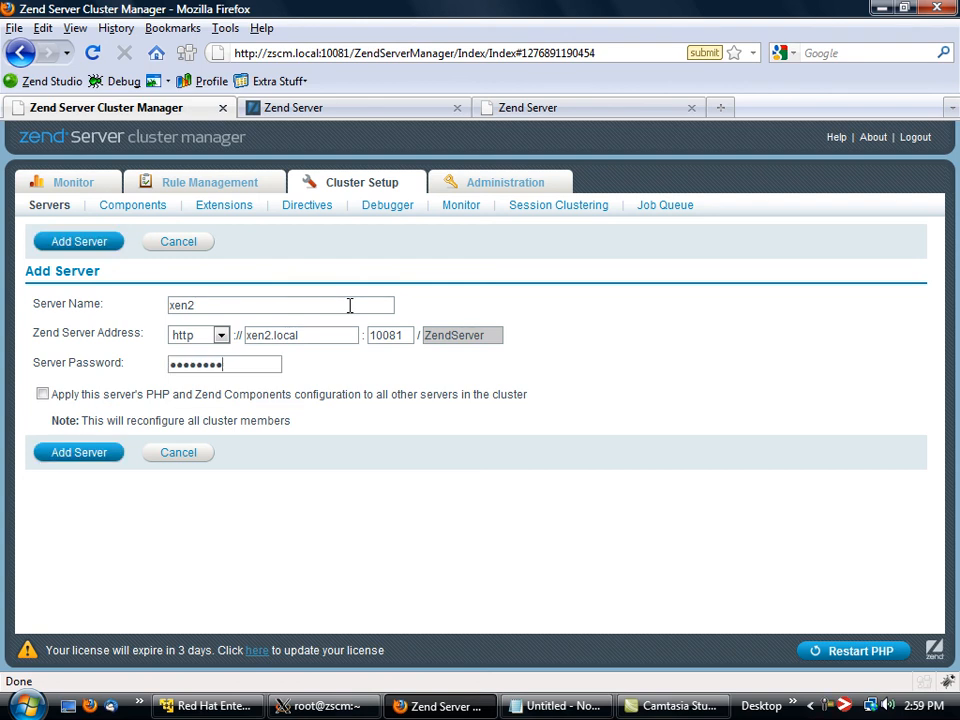
click(99, 458)
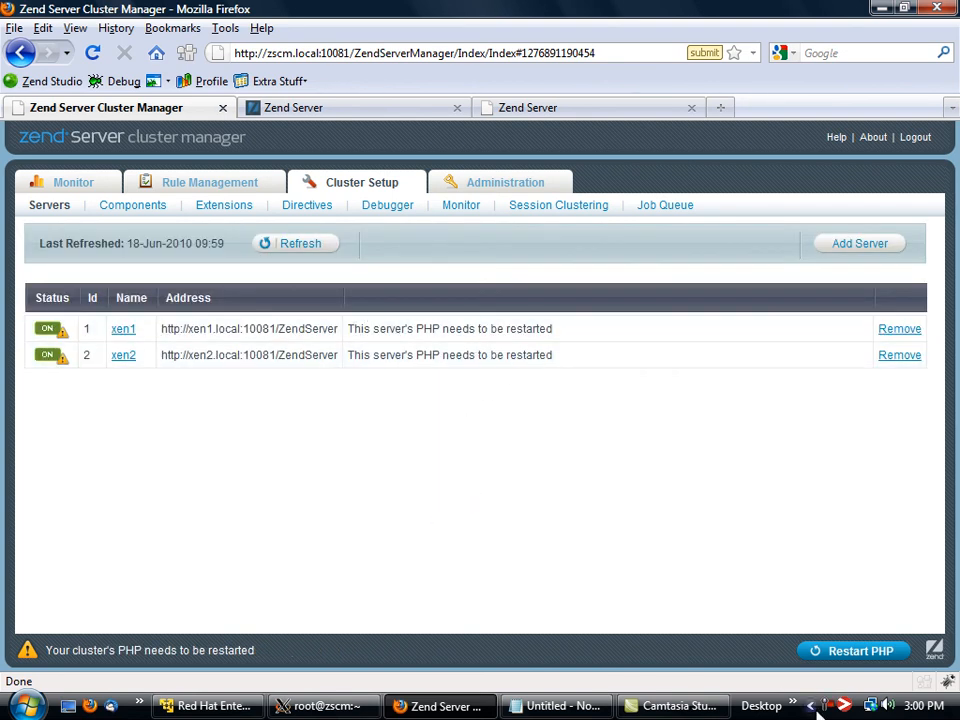
click(857, 654)
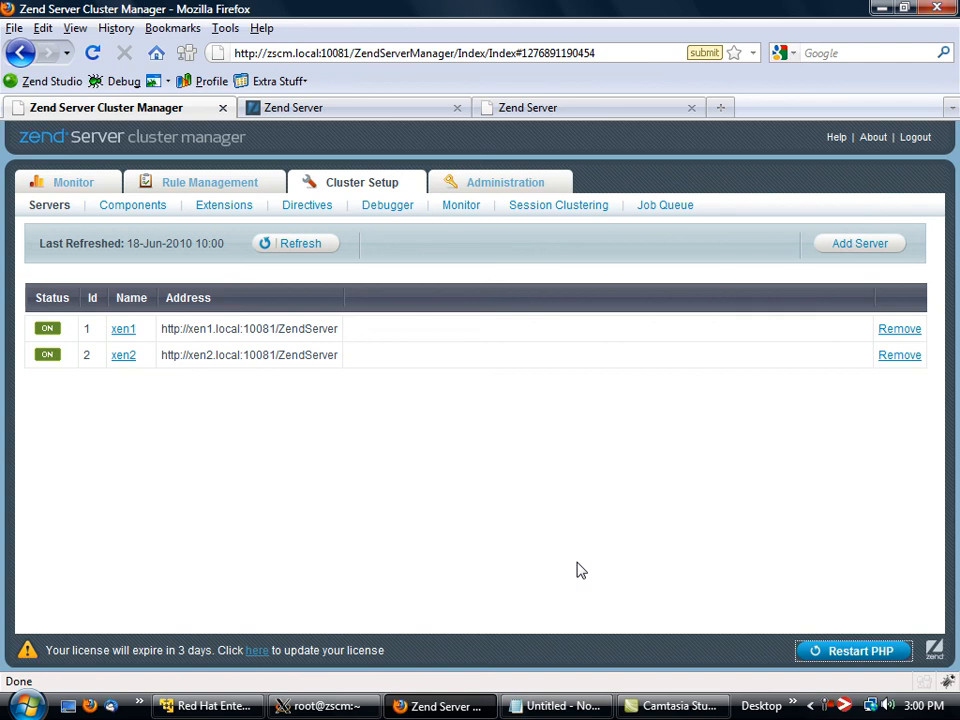
Check direct access to the xen2 Zend Server interface, and return to the cluster manager's server list.
click(568, 105)
click(131, 236)
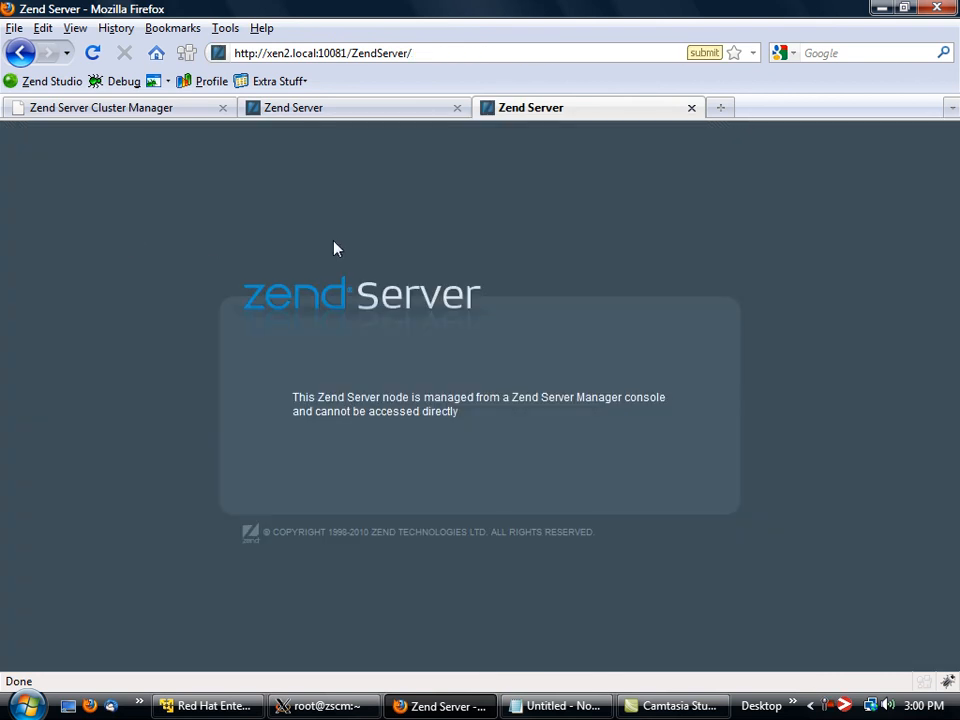
click(140, 110)
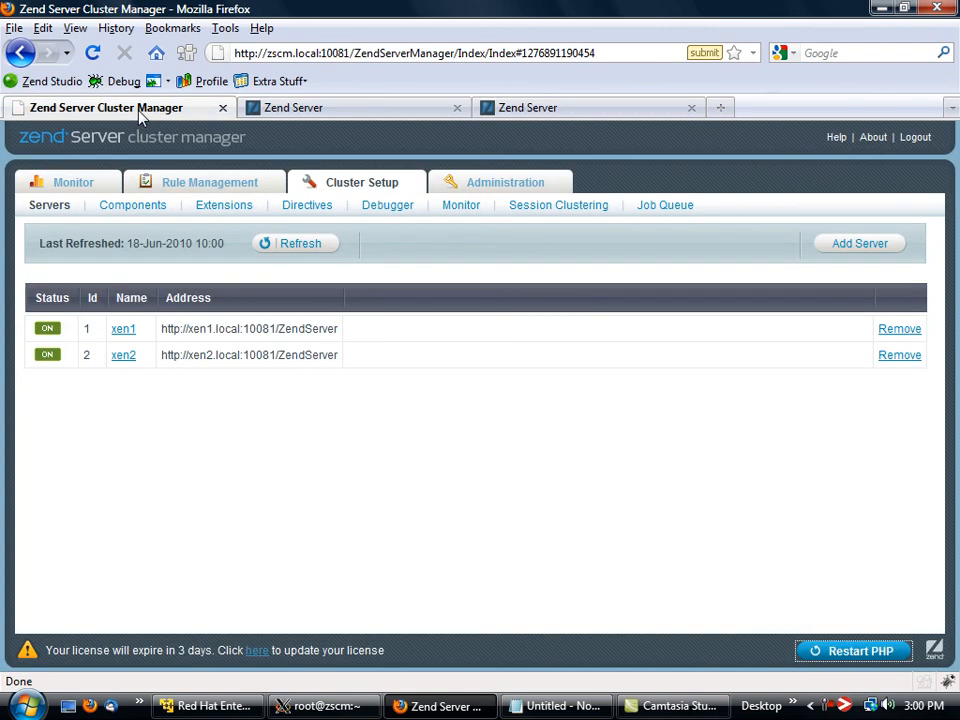